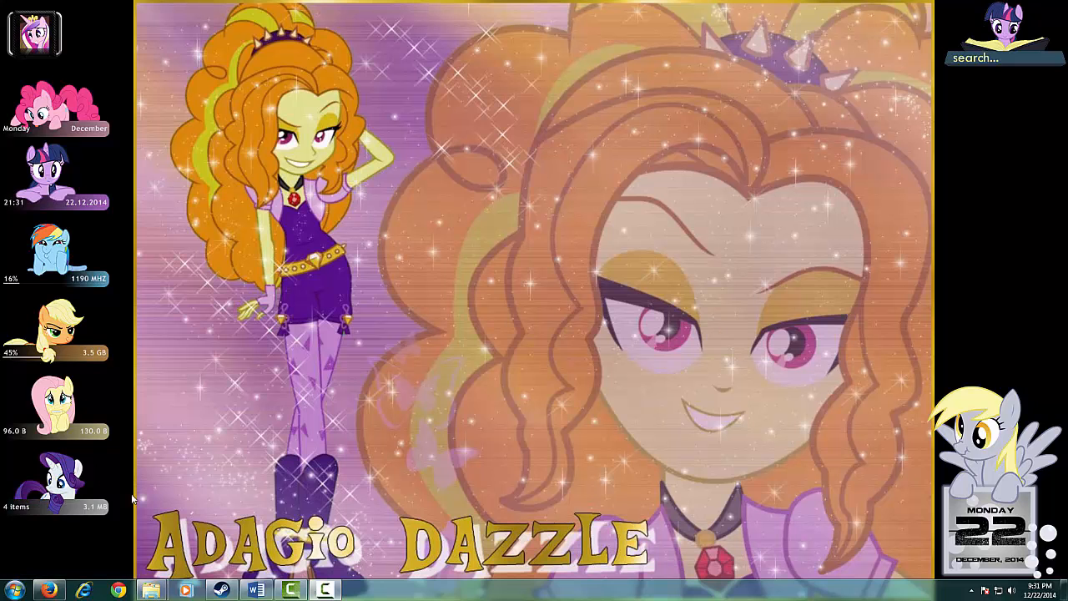
- Open the JoyToKey website in Firefox and view its address in the Word document, then minimize the document
left_click(48, 590)
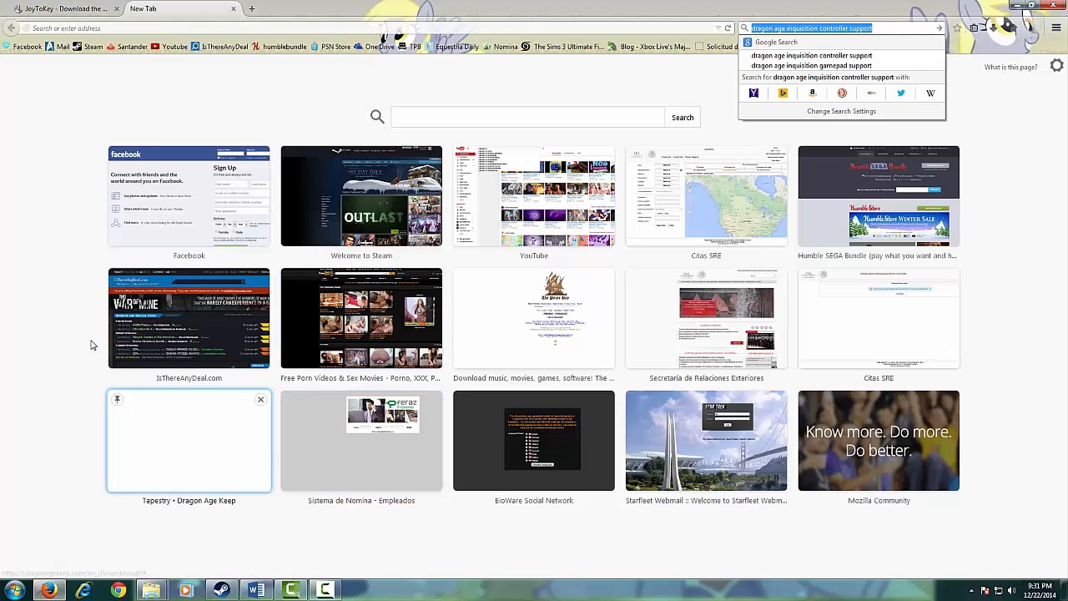
left_click(72, 7)
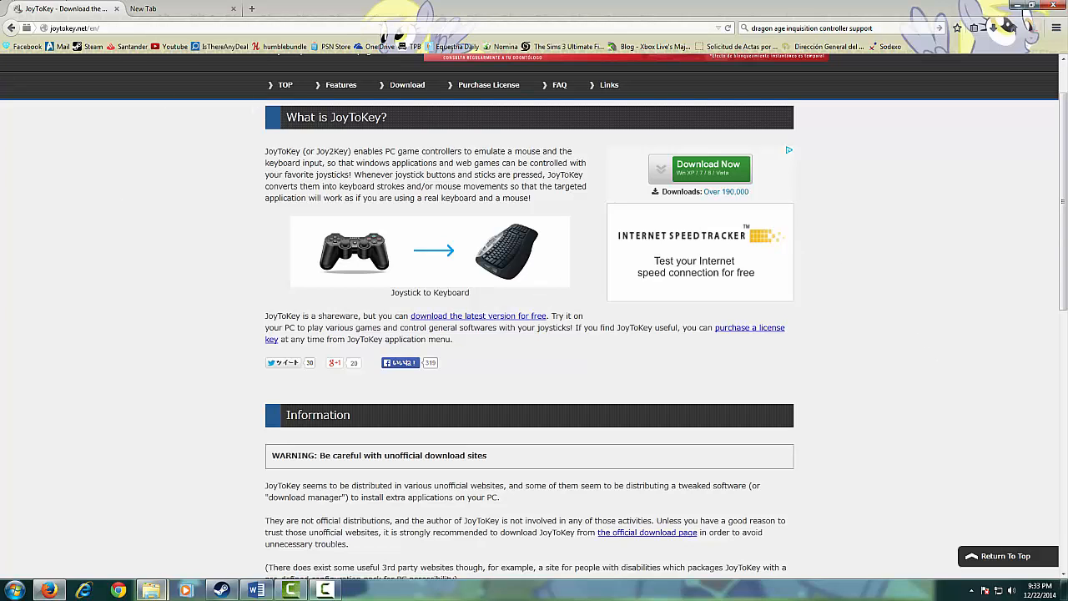
left_click(258, 591)
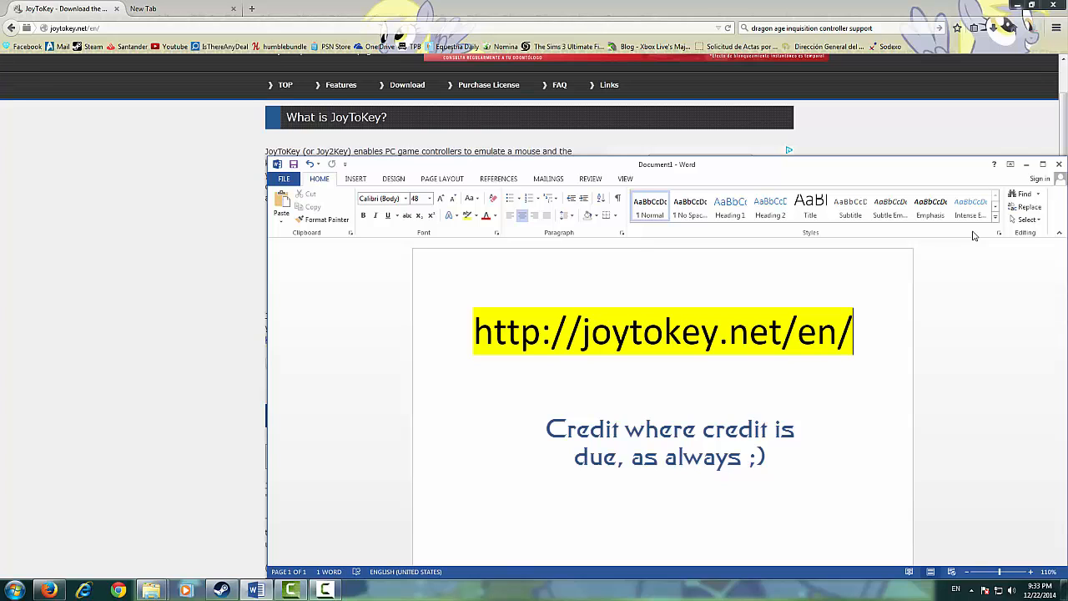
left_click(1027, 164)
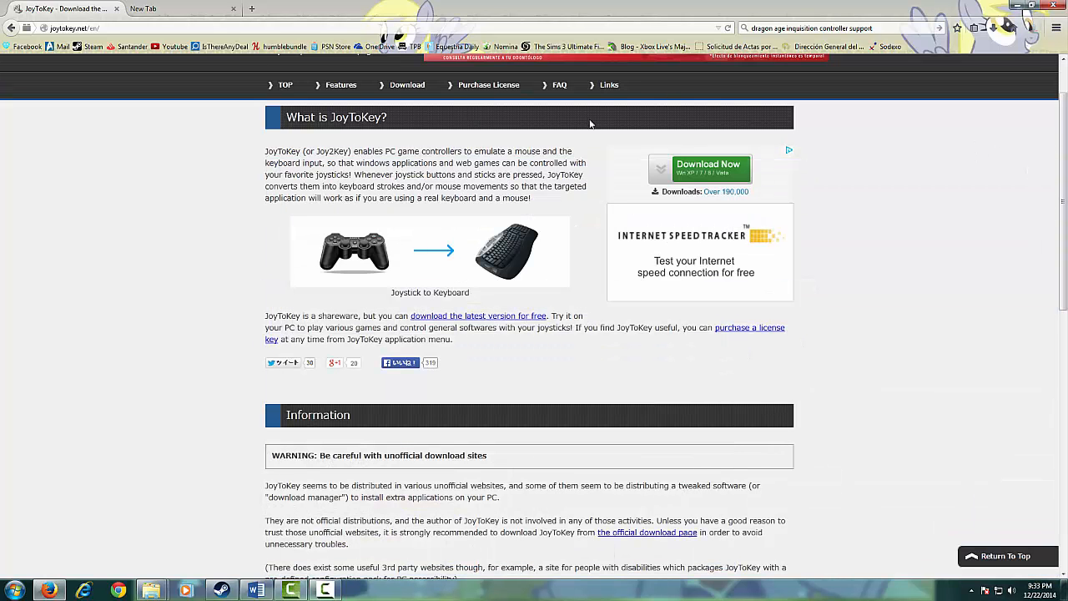
- Open the download page for the latest JoyToKey version and examine the installation notes and download links
left_click(469, 319)
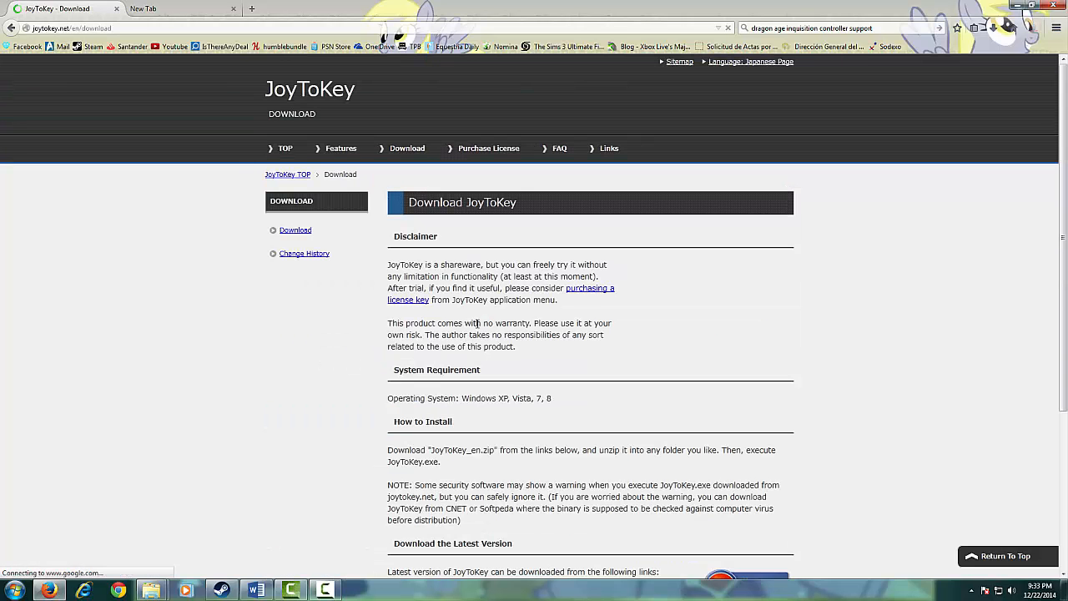
scroll(230, 379, "down", 2)
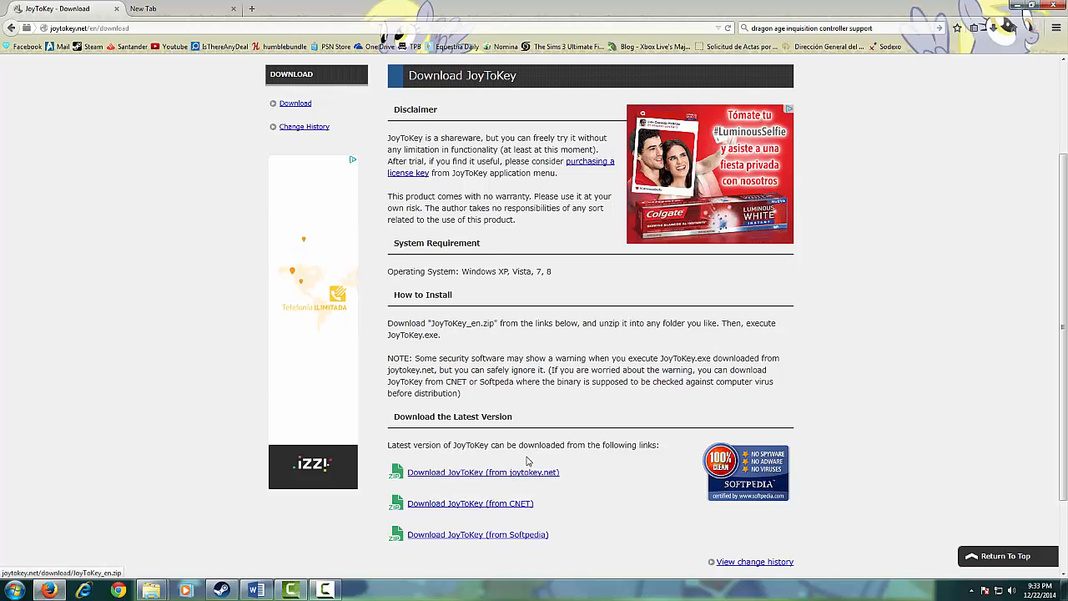
scroll(501, 205, "up", 2)
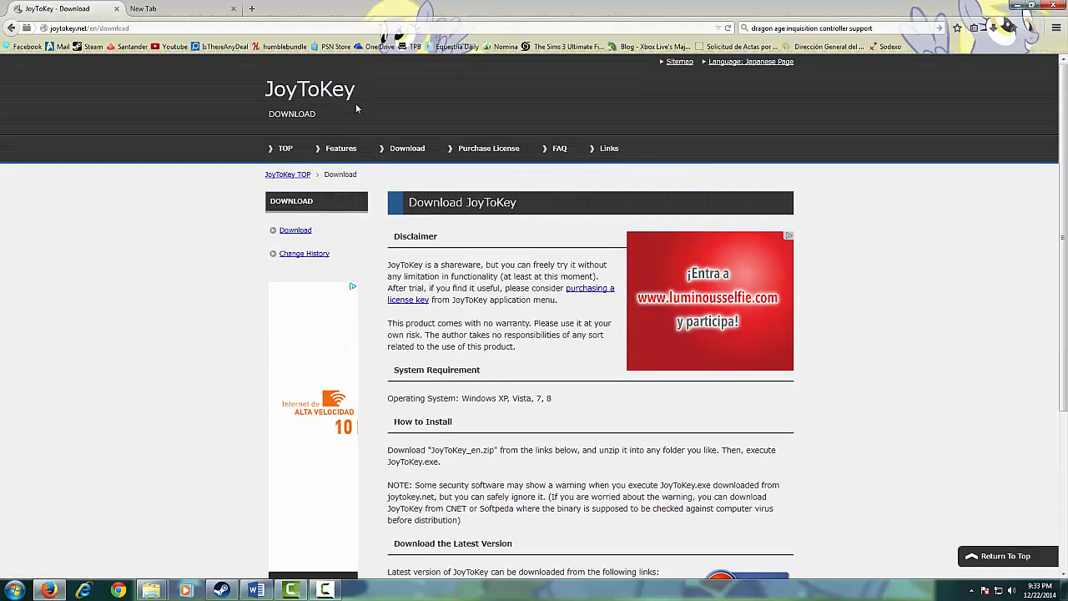
scroll(540, 356, "down", 2)
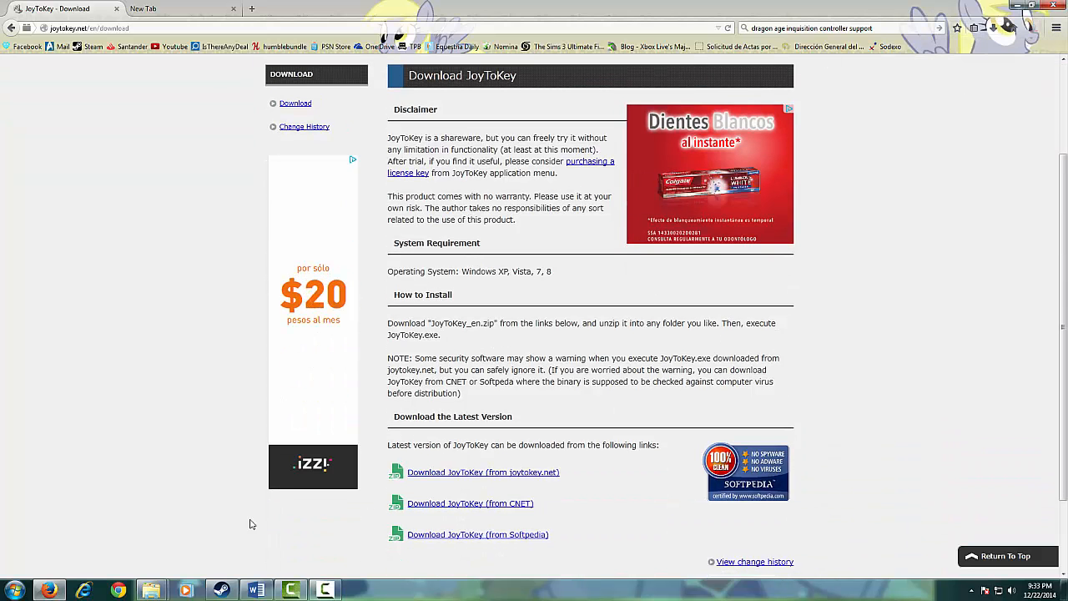
- Switch to the 5.6 folder in Windows Explorer and run JoyToKey.exe, allowing it past the security warning
mouse_move(155, 589)
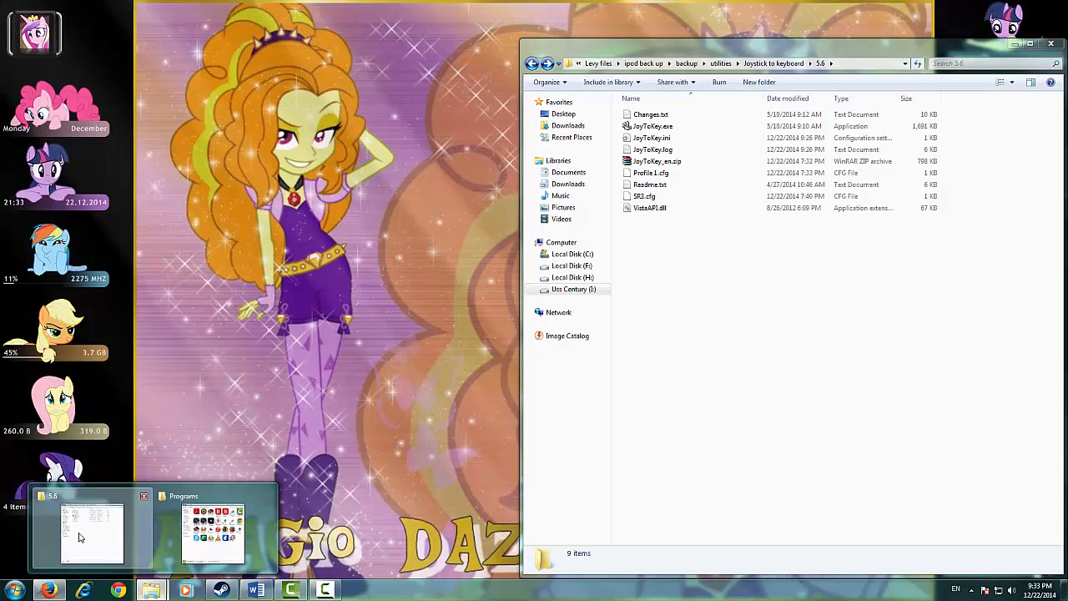
left_click(81, 537)
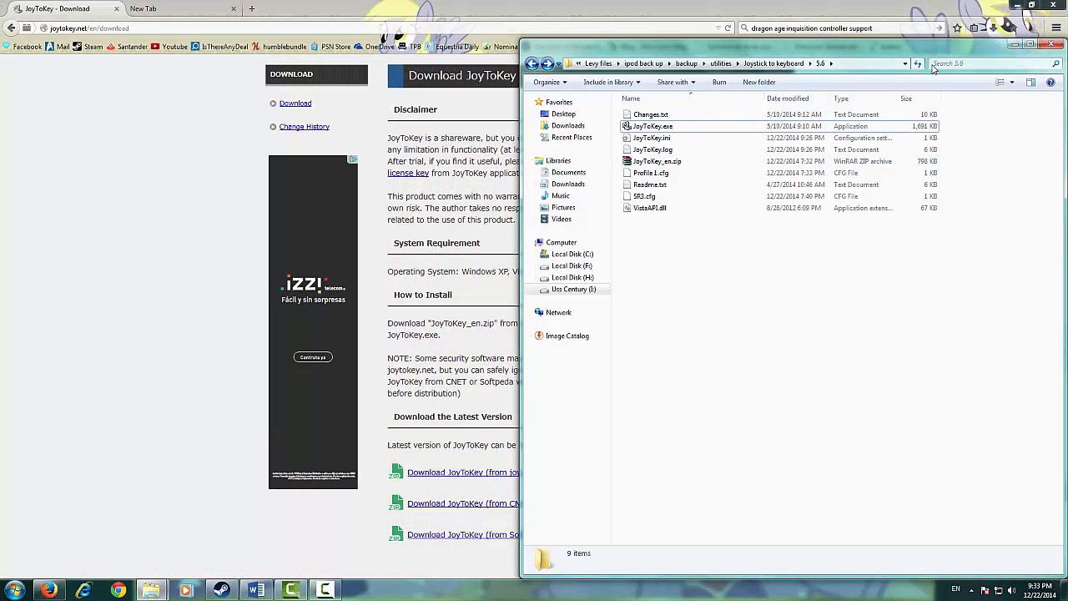
left_click(1033, 44)
left_click(138, 118)
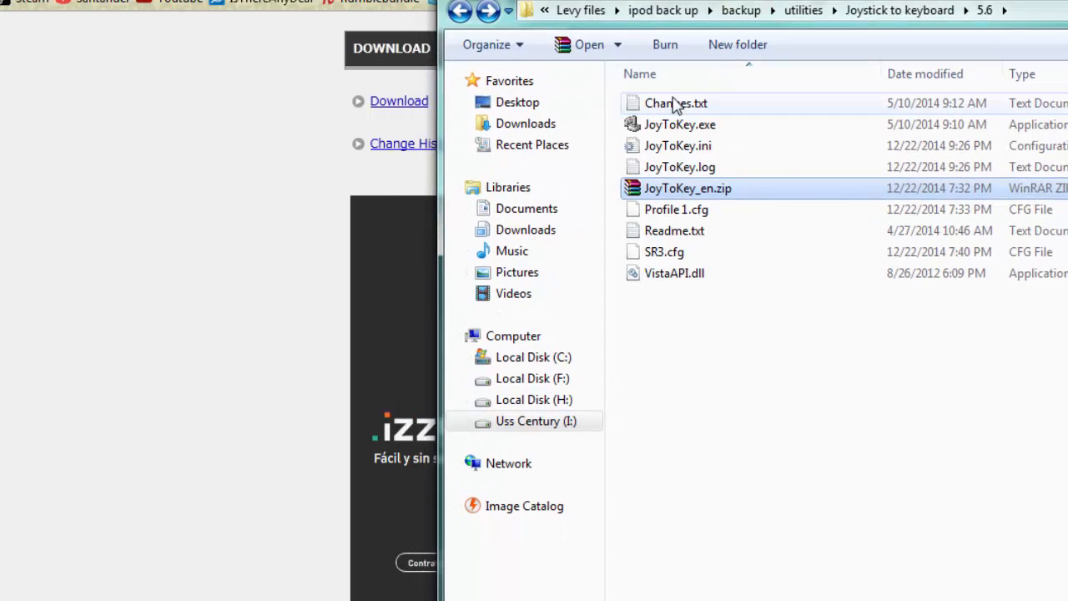
left_click(673, 132)
double_click(673, 132)
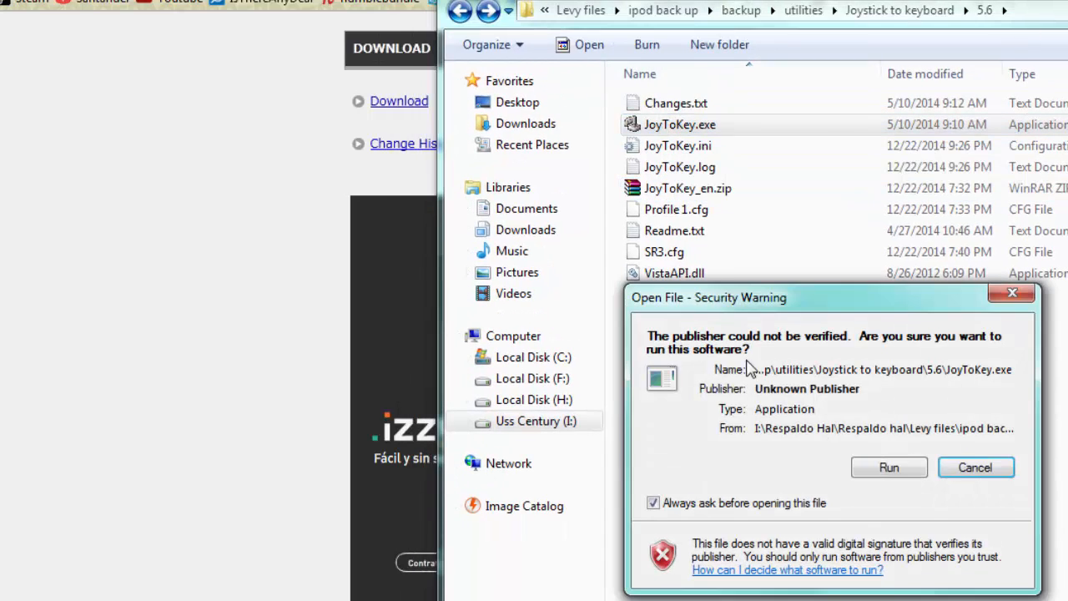
left_click(888, 467)
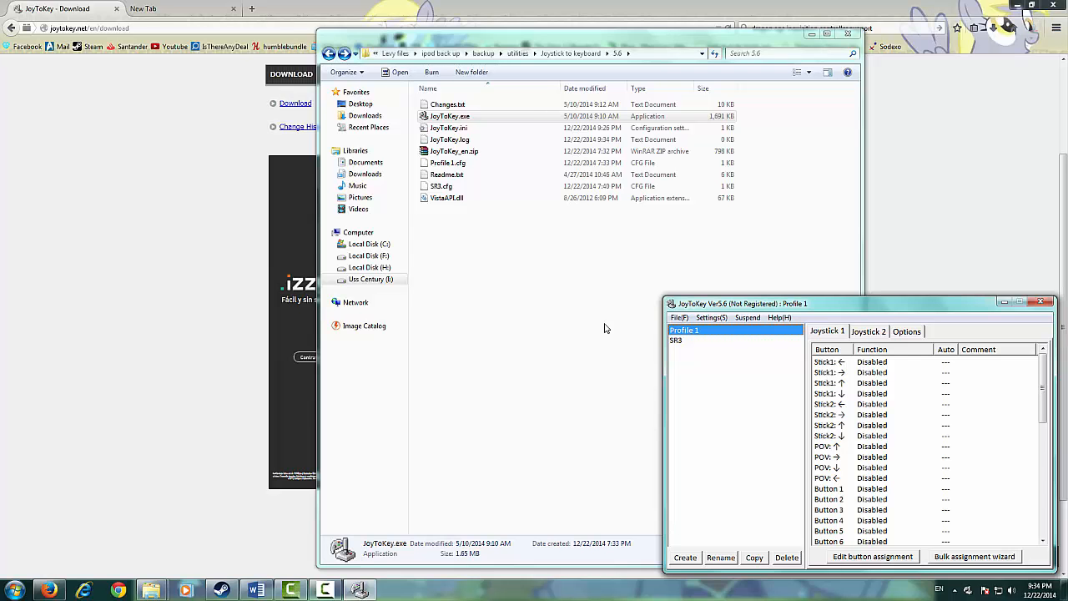
- Minimize the folder and browser windows and switch to the Steam library
left_click(810, 35)
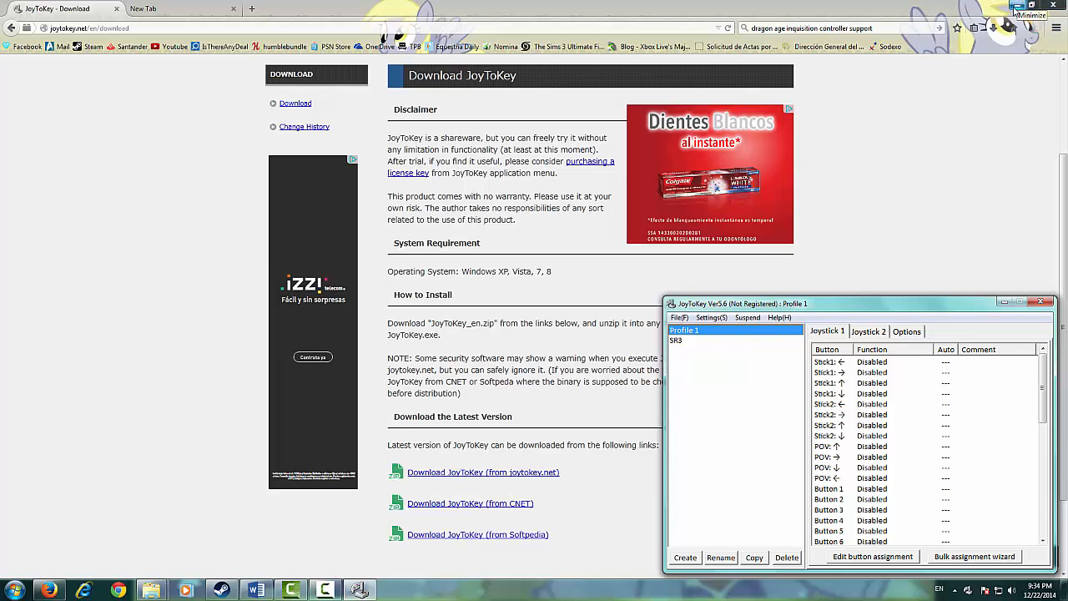
left_click(1015, 7)
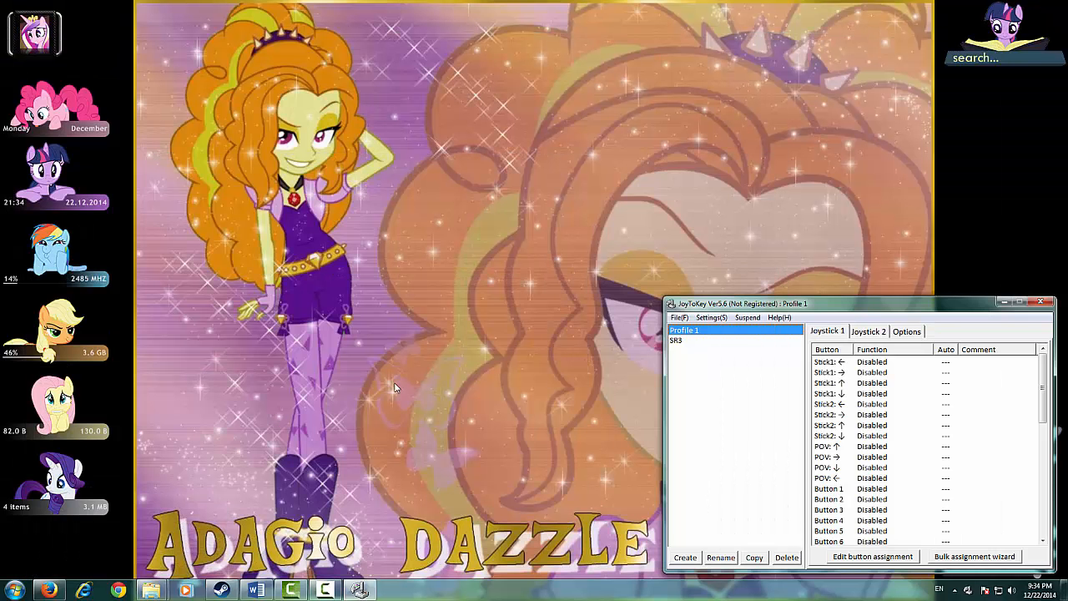
left_click(221, 590)
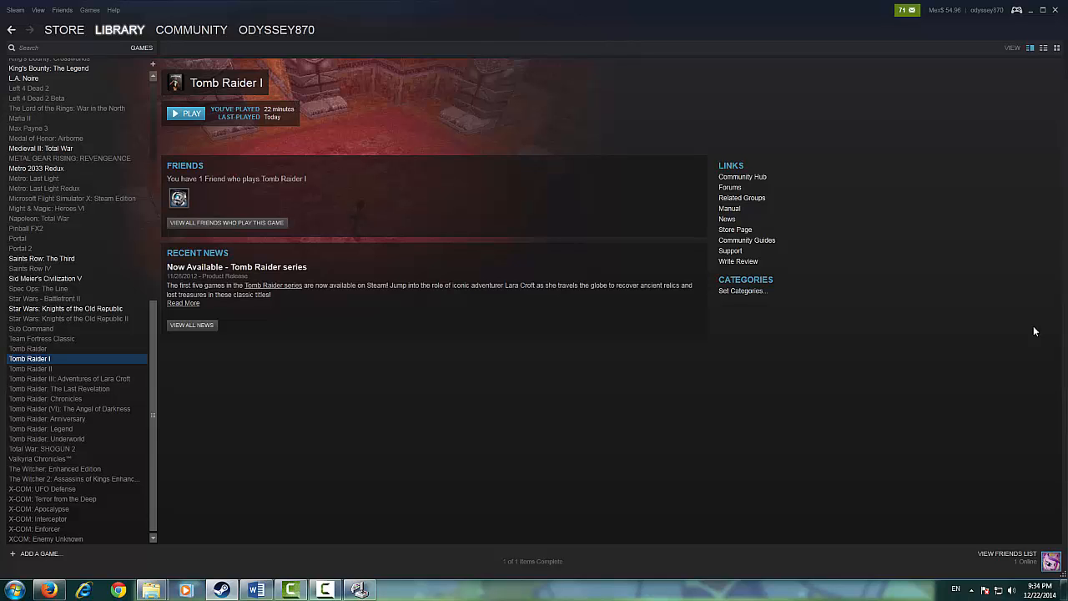
- Check the Xbox 360 Controller for Windows under Devices and Printers in the Control Panel, and close the window
left_click(14, 590)
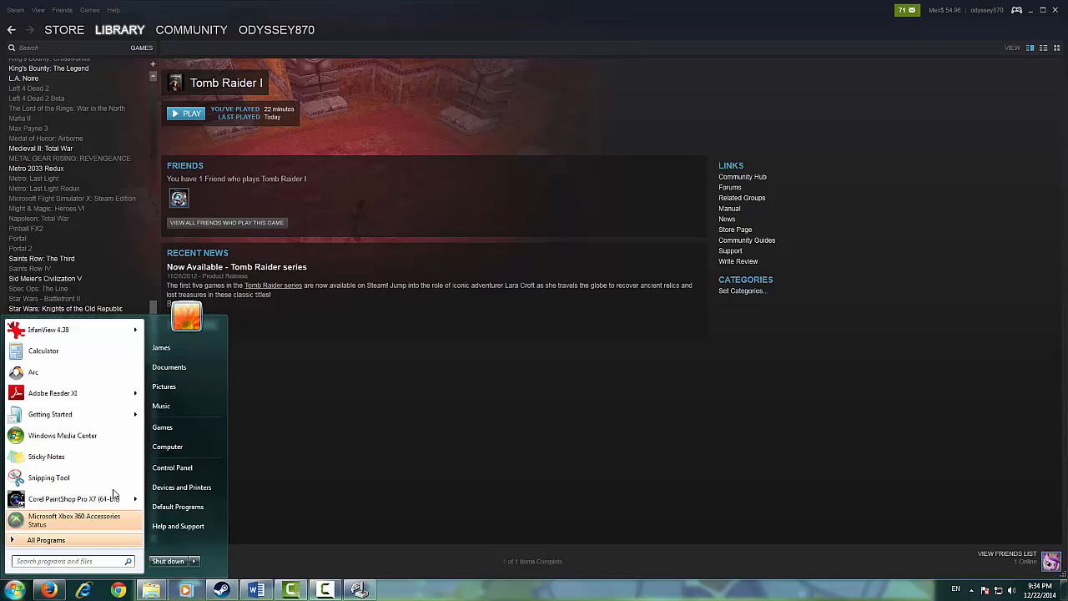
left_click(172, 468)
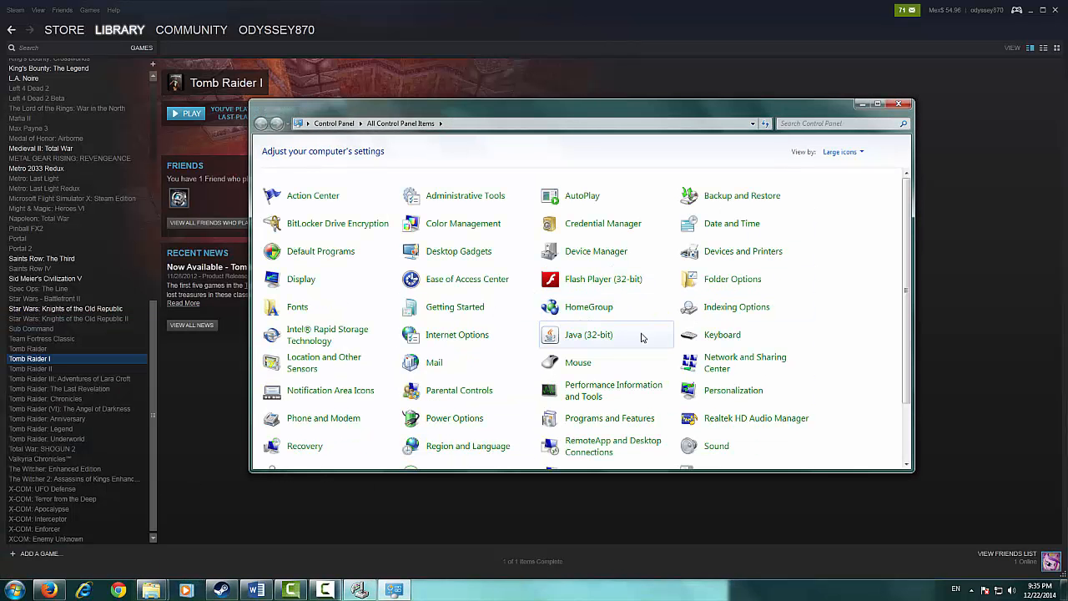
left_click(758, 252)
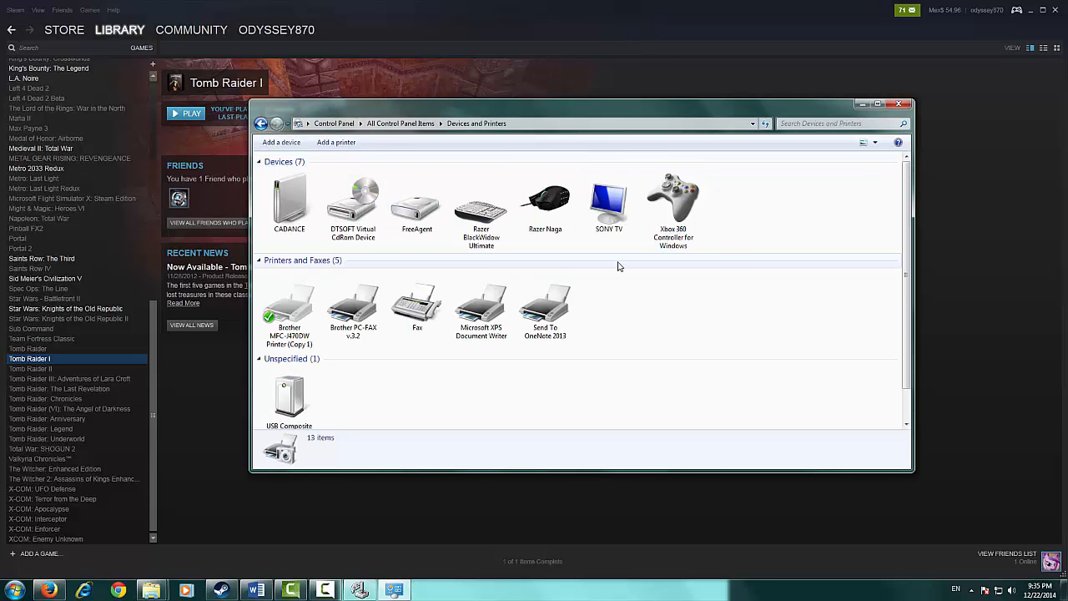
left_click(701, 210)
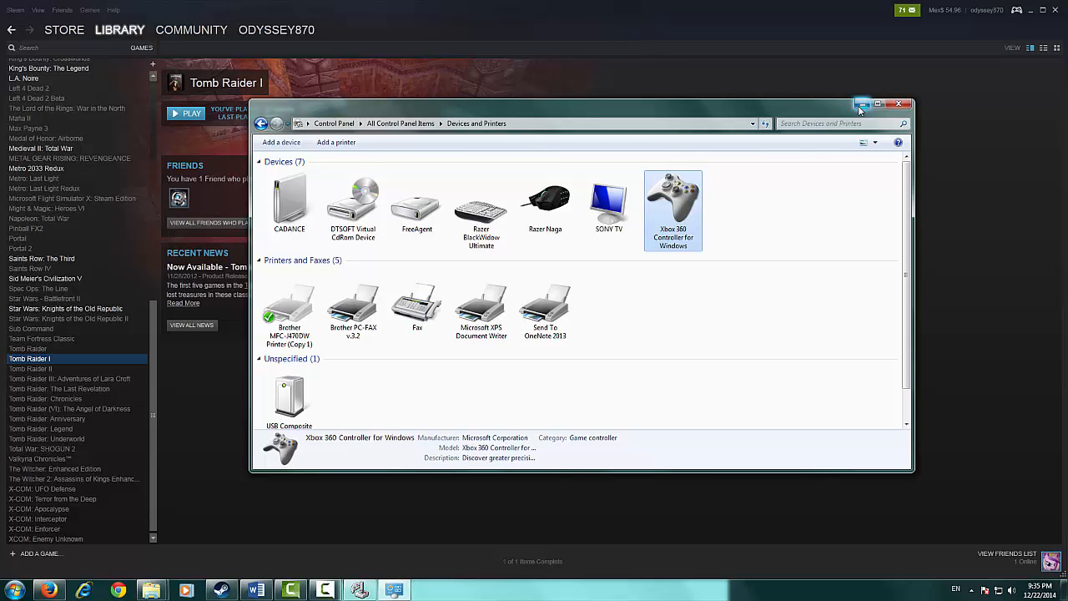
left_click(899, 106)
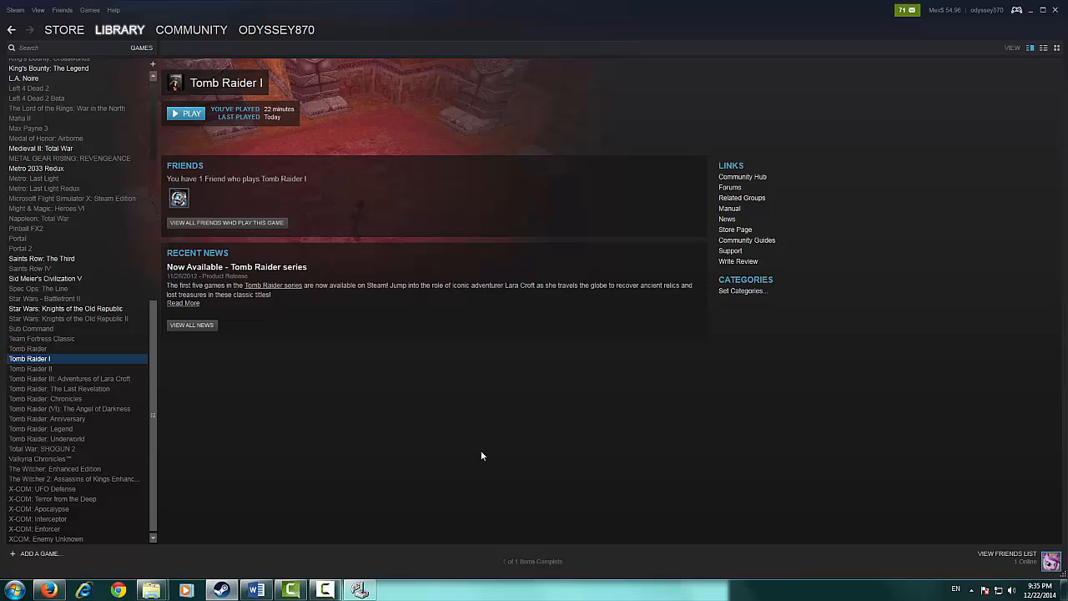
- Switch to JoyToKey and delete the SR3 profile
left_click(360, 590)
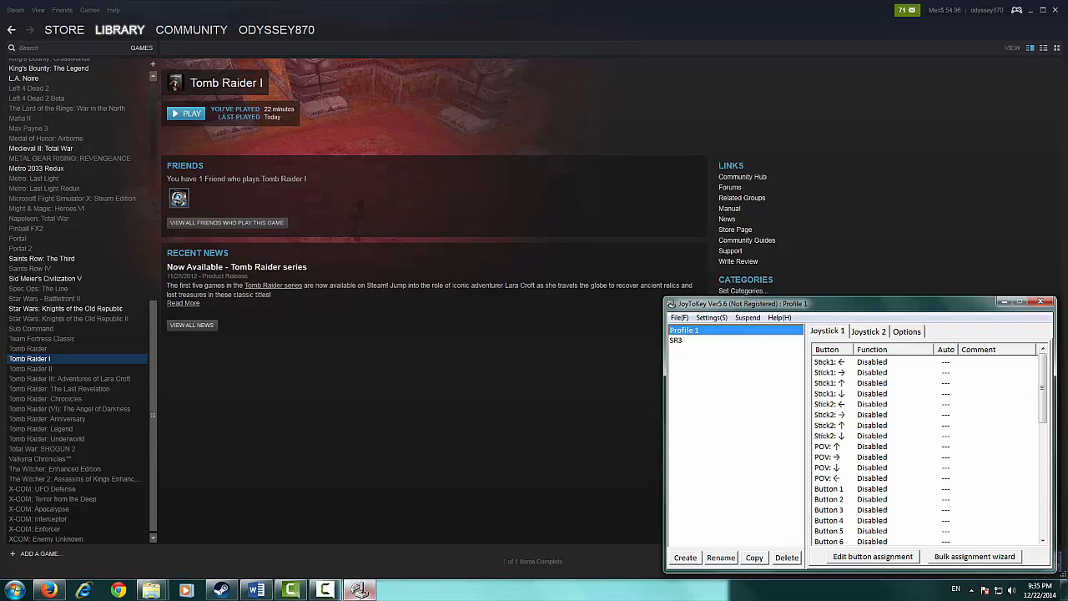
left_click(677, 342)
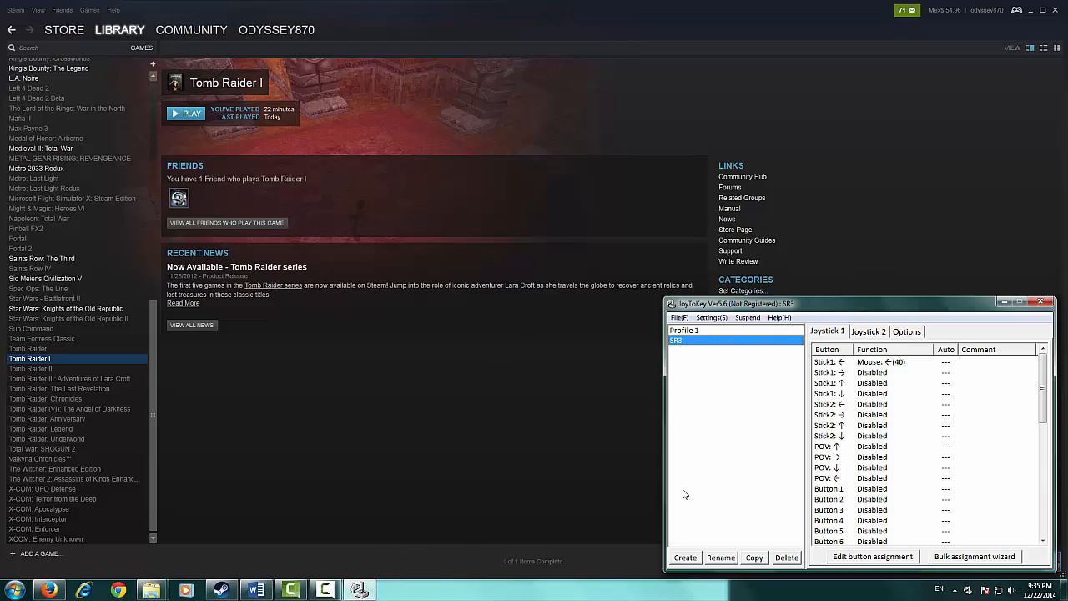
left_click(785, 557)
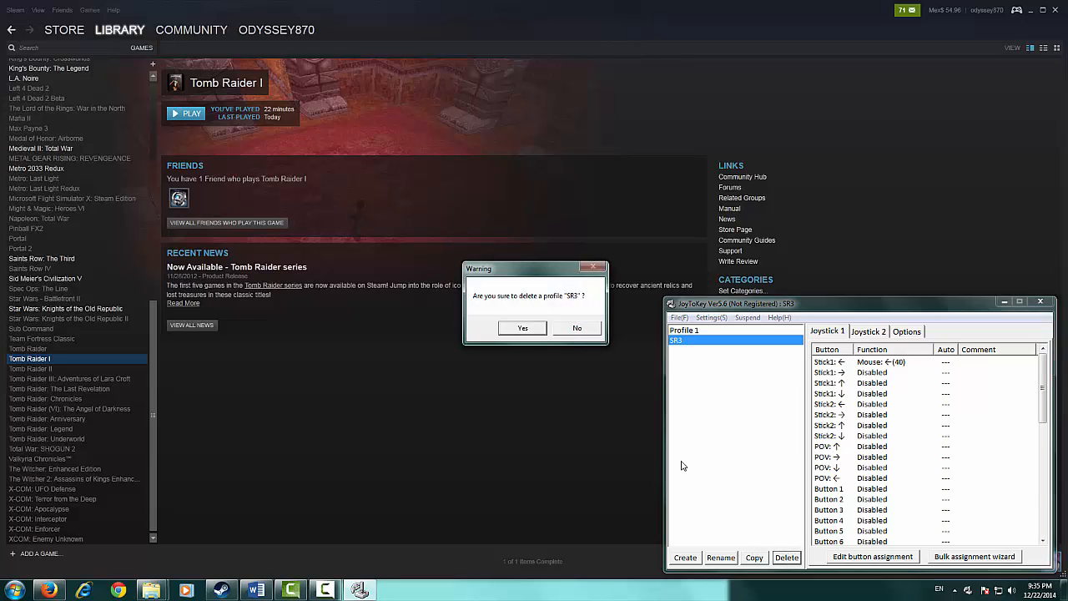
left_click(523, 330)
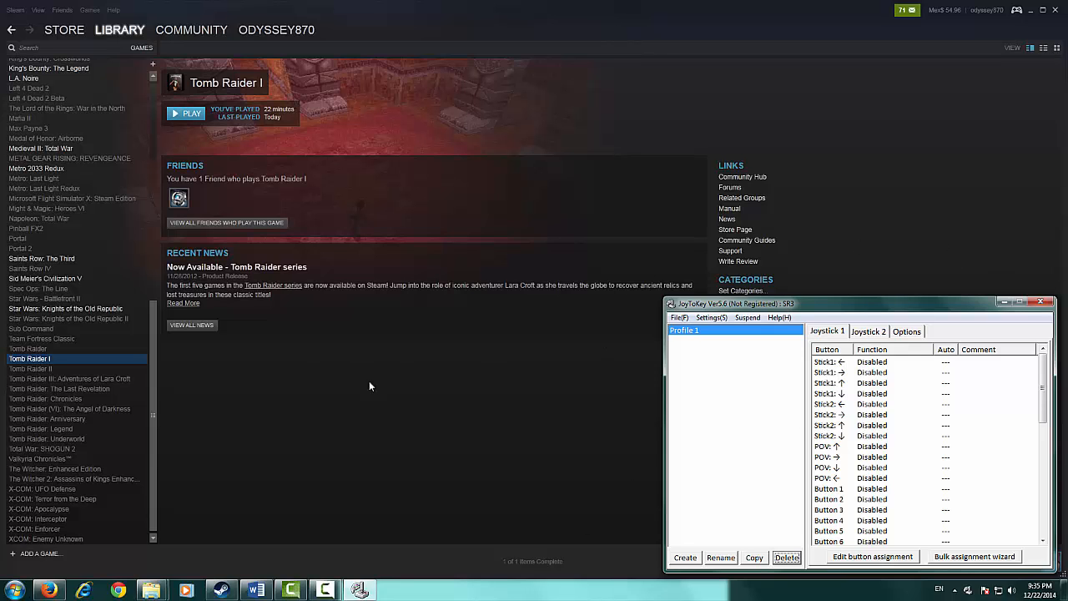
- Launch Tomb Raider I from the Steam library and leave the demo for the title menu
left_click(187, 112)
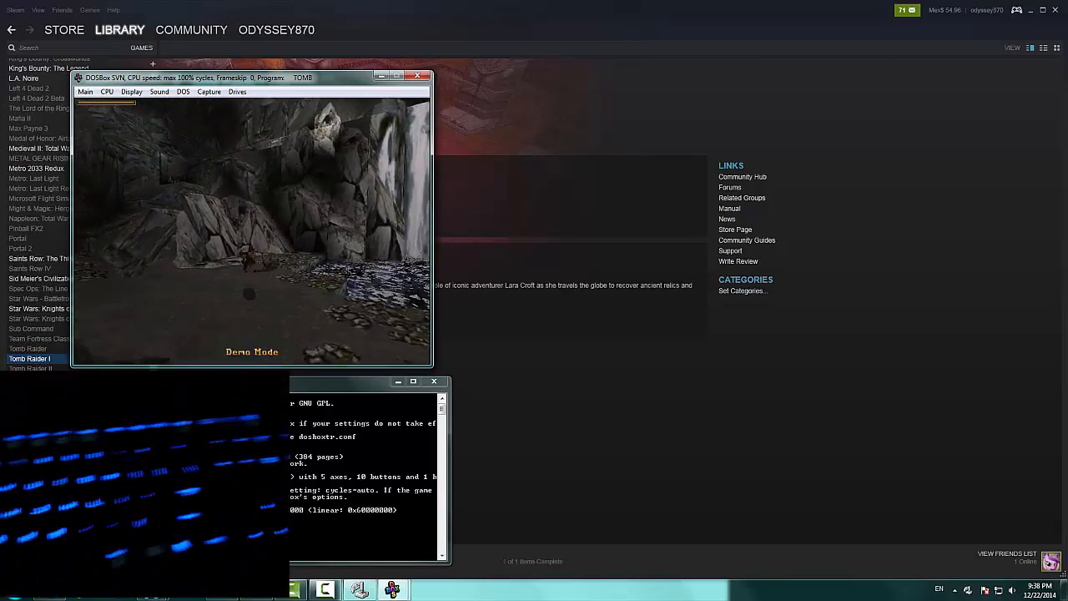
key("Escape")
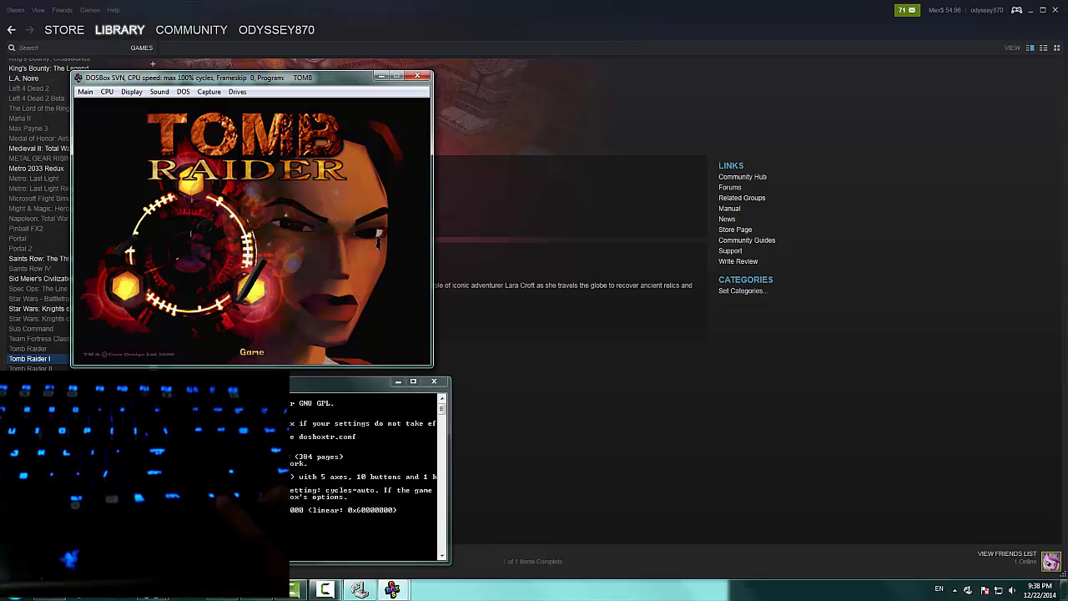
- Browse the game's title menu forward past Lara's Home and Sound, and return to Lara's Home
key("Right")
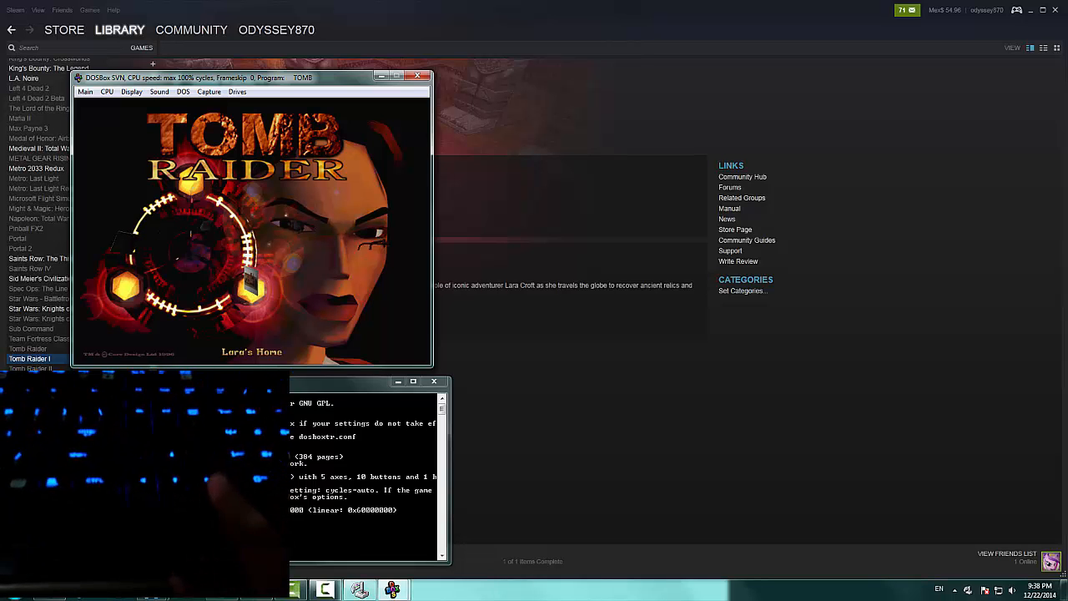
key("Right")
key("Right")
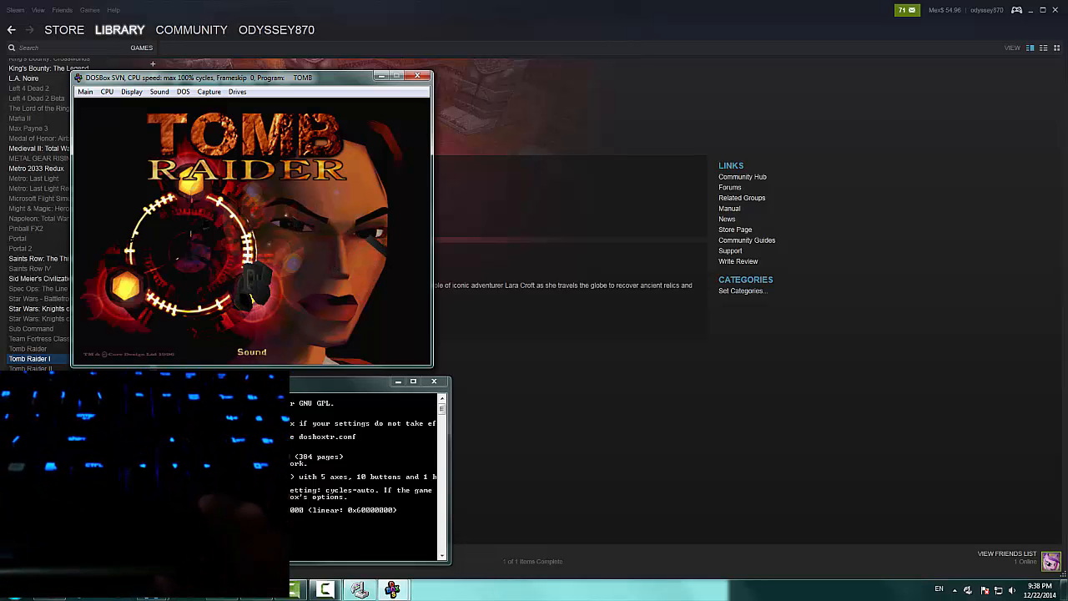
key("Right")
key("Left")
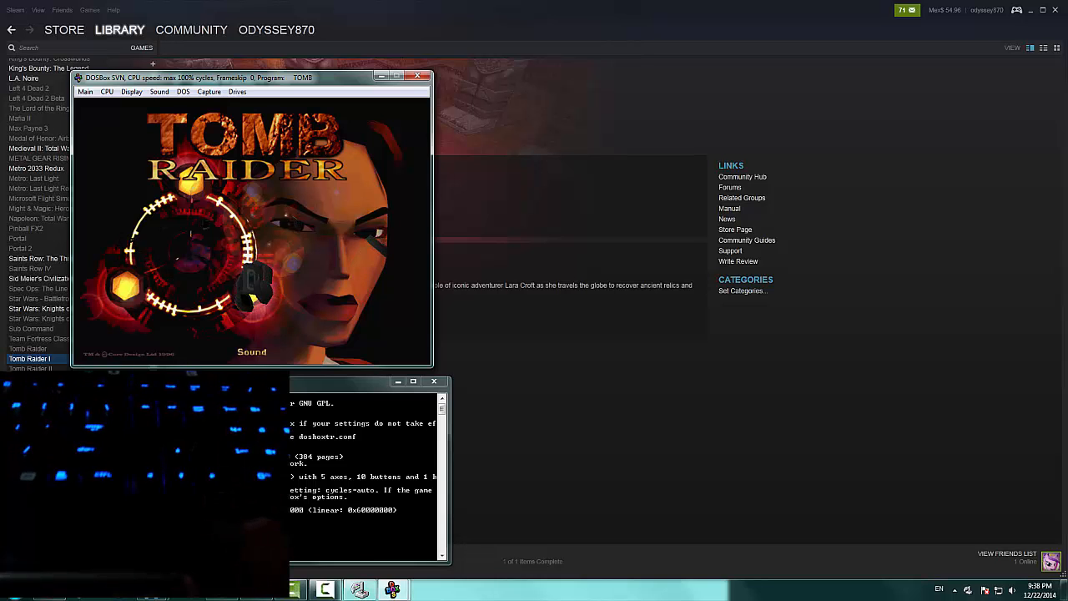
key("Left")
key("Left")
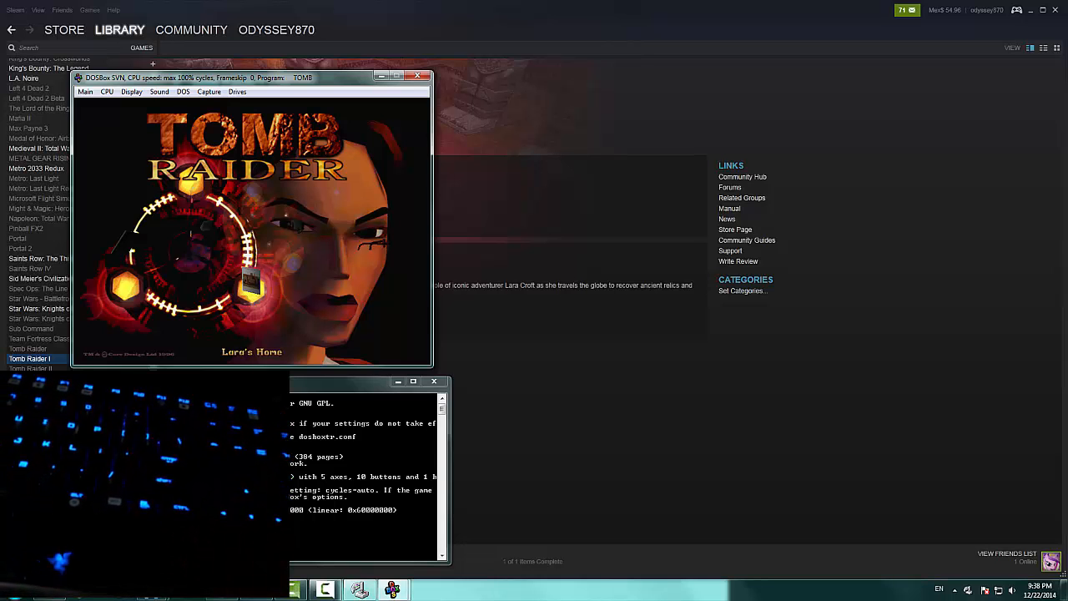
- Switch from the game to JoyToKey and look through the Joystick 1 button assignments of Profile 1
key("alt+Tab")
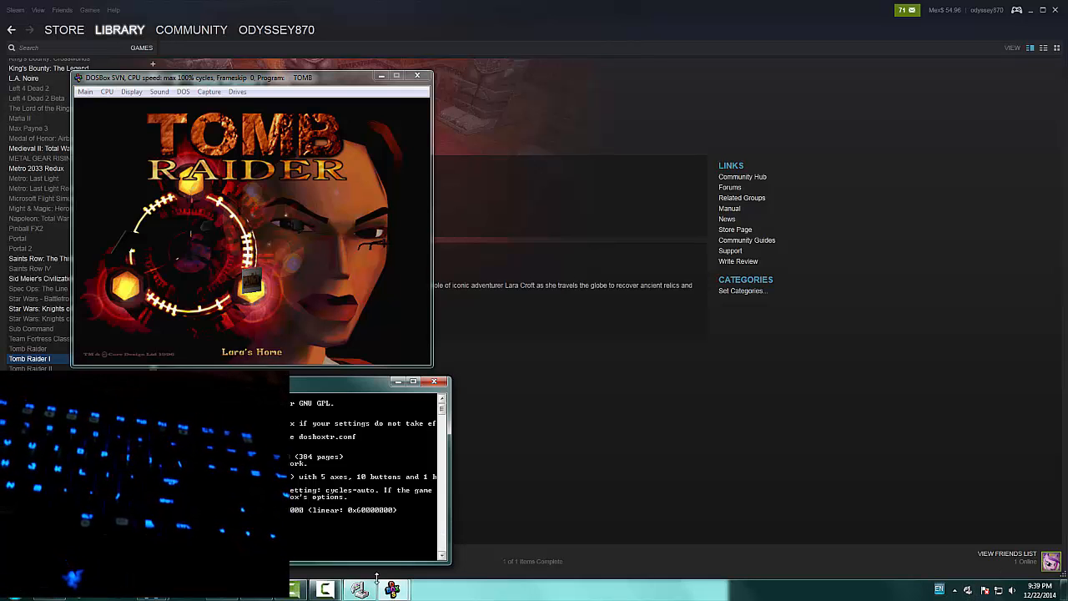
left_click(967, 590)
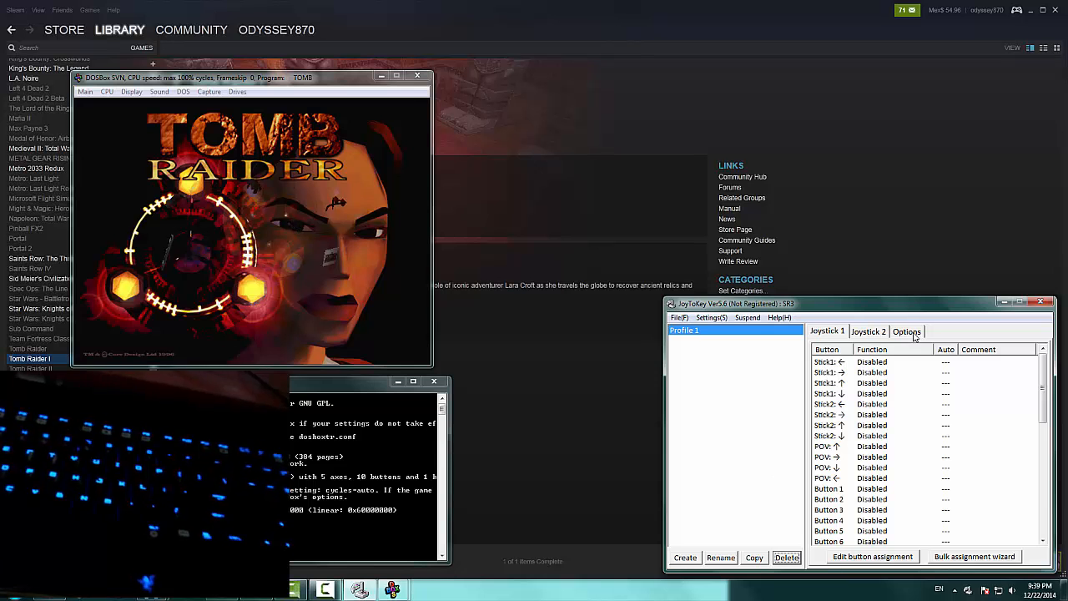
left_click_drag(1042, 407, 1044, 383)
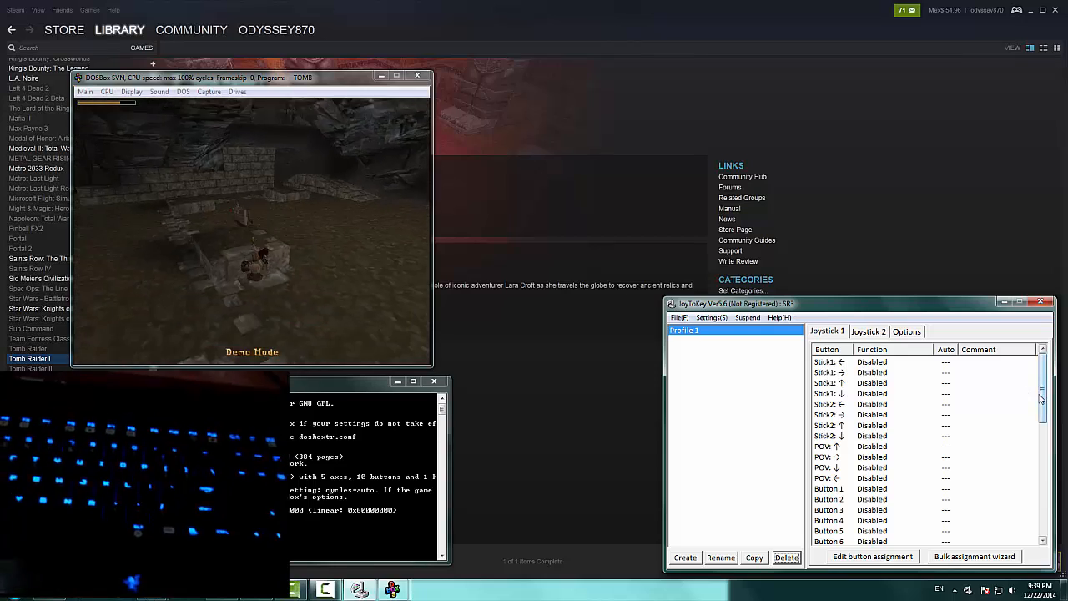
left_click_drag(1047, 392, 1056, 455)
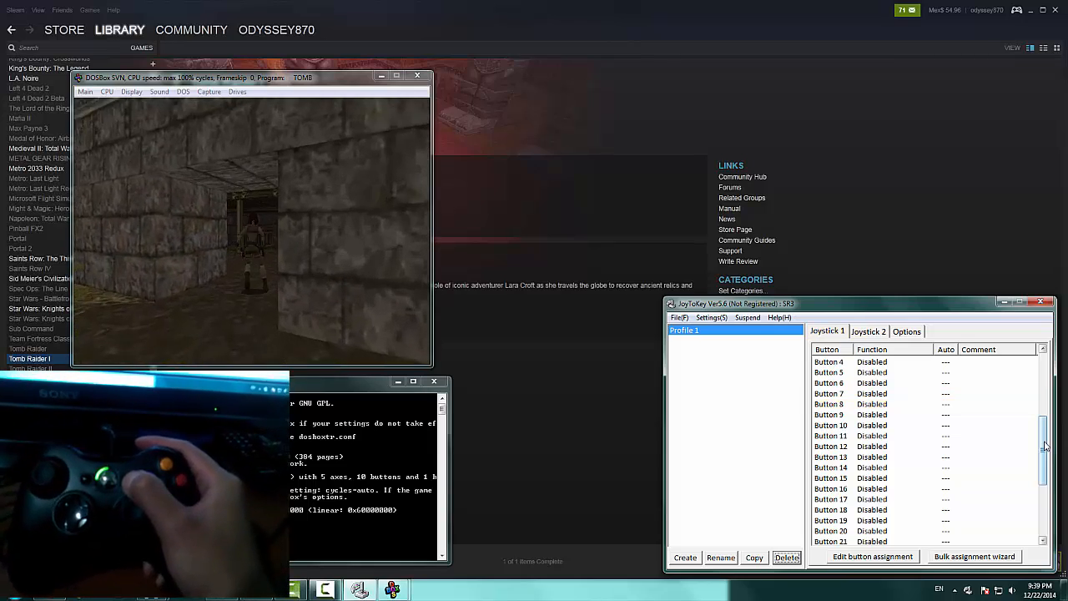
- Assign the Enter key to Button 8 of Joystick 1 in Profile 1
double_click(839, 404)
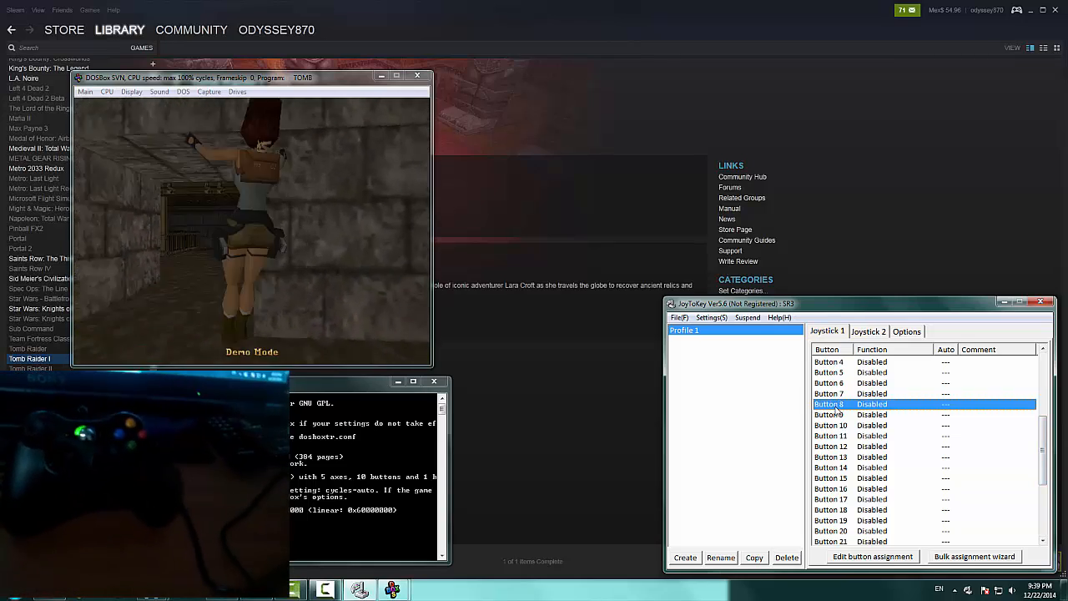
left_click_drag(557, 138, 721, 236)
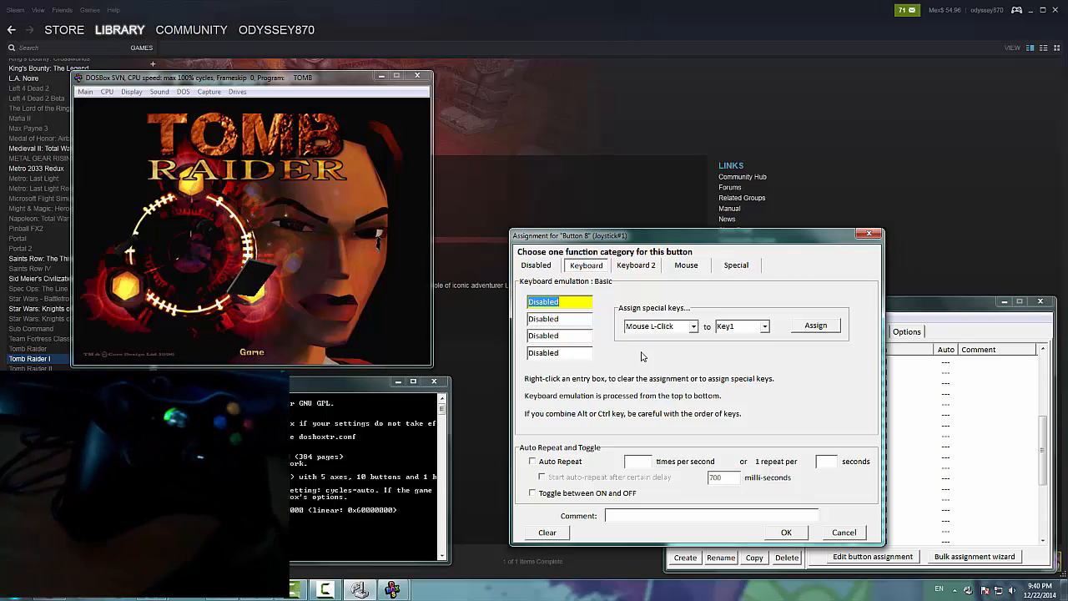
left_click(588, 267)
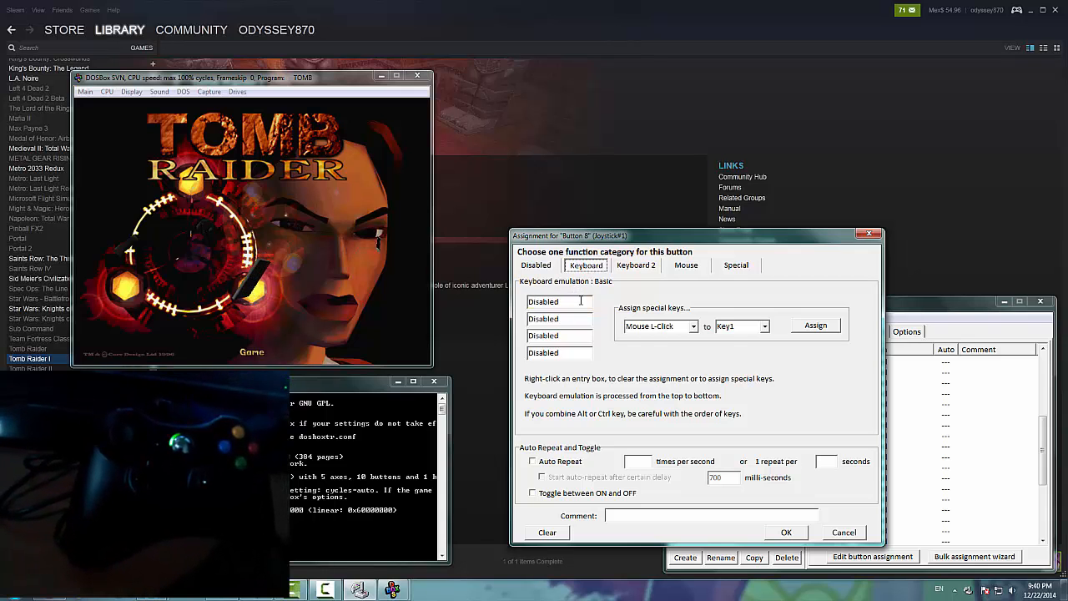
left_click(581, 301)
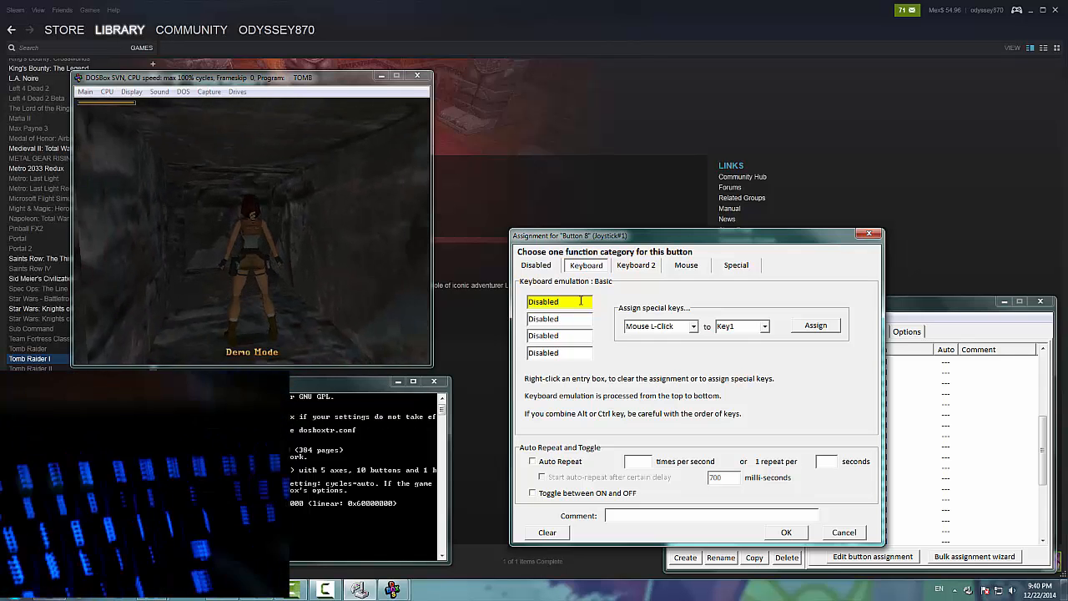
key("Return")
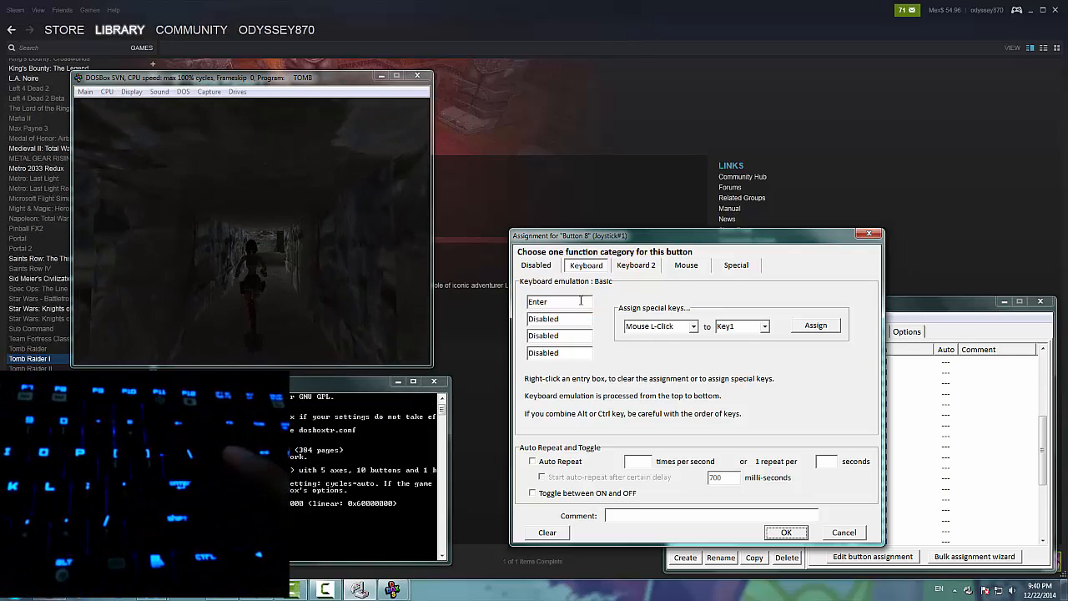
left_click(786, 533)
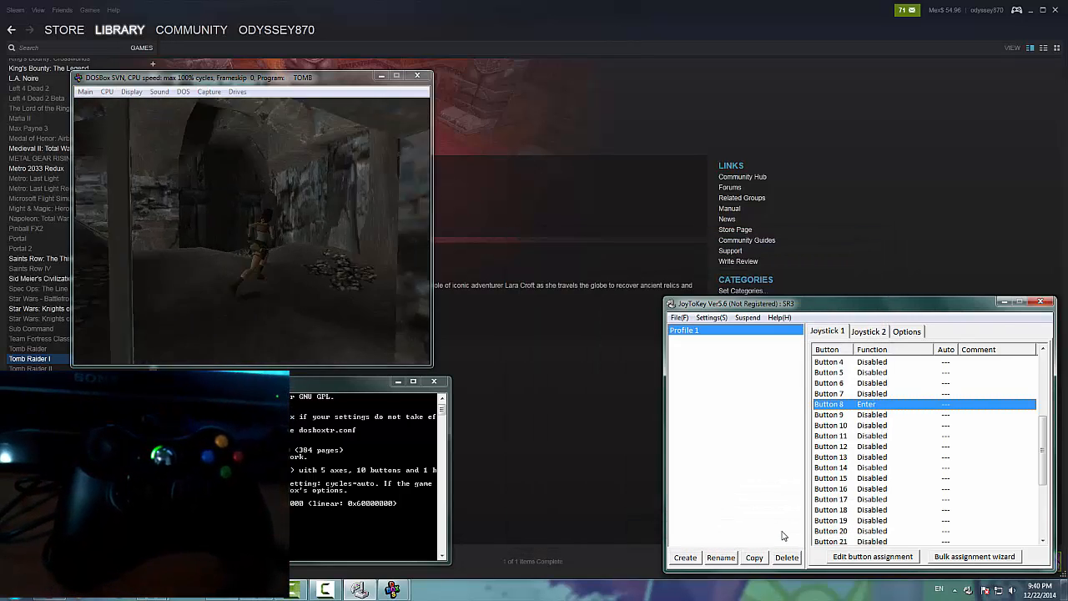
- Switch to the game, leave the demo, and move through the title menu to Detail Levels
left_click(368, 251)
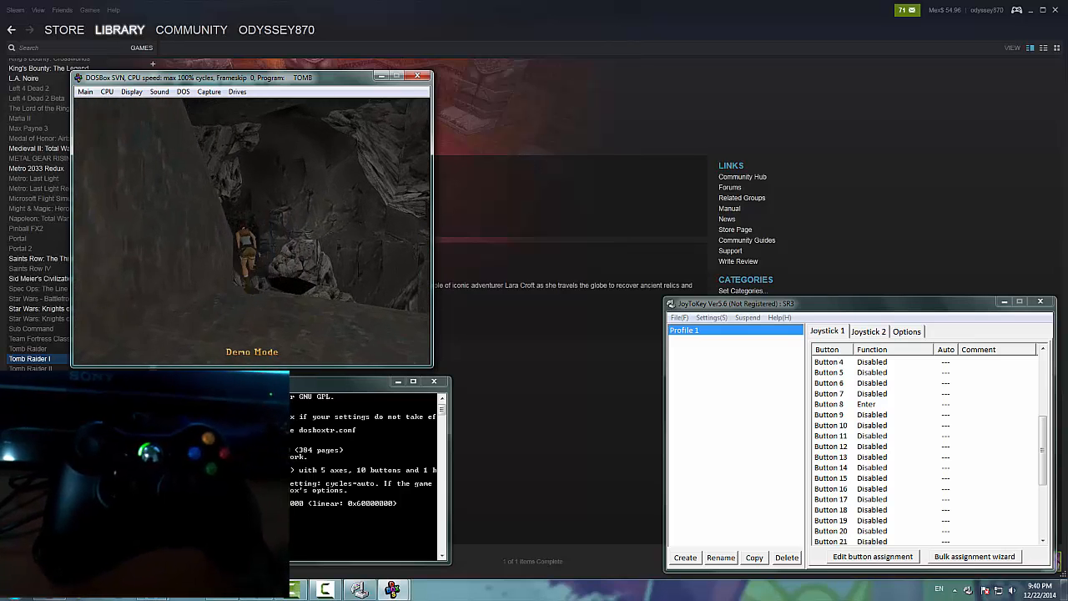
key("Return")
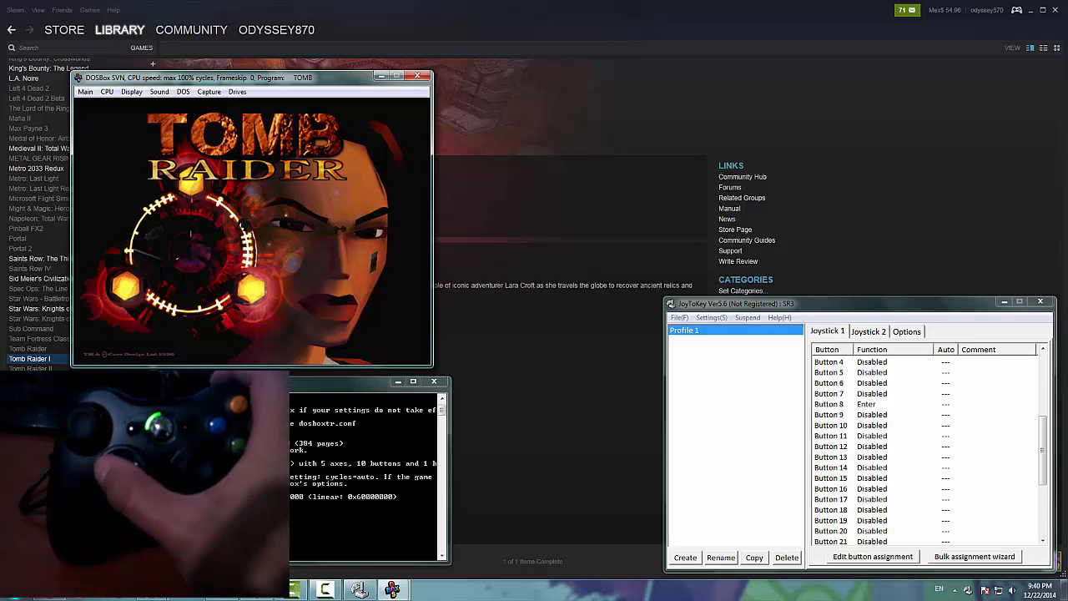
key("Right")
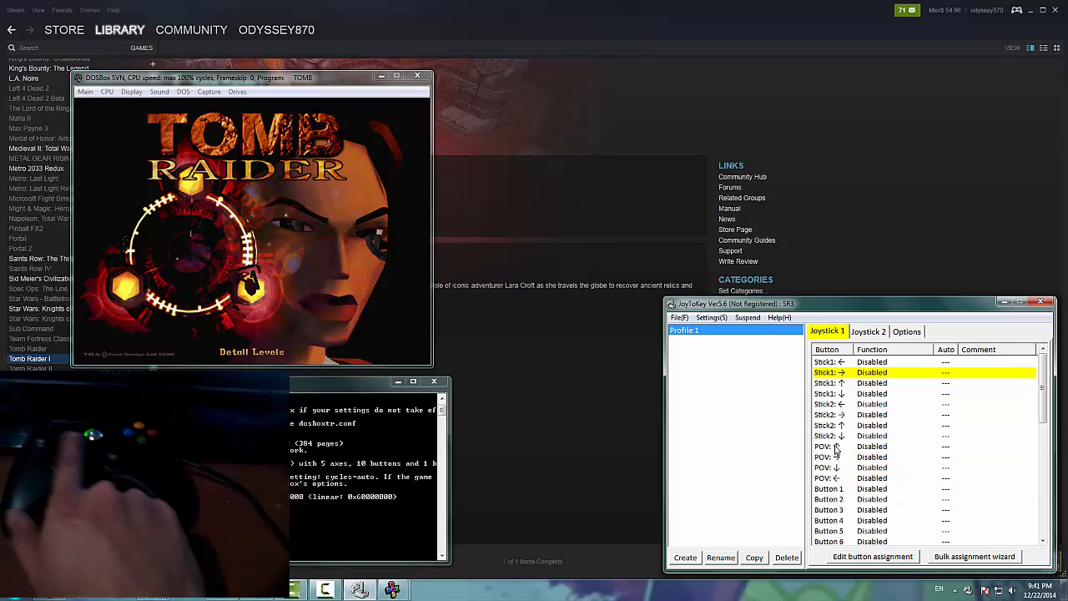
- Assign the Right arrow key to the POV right direction and the Left arrow key to the POV left direction of Joystick 1
double_click(833, 459)
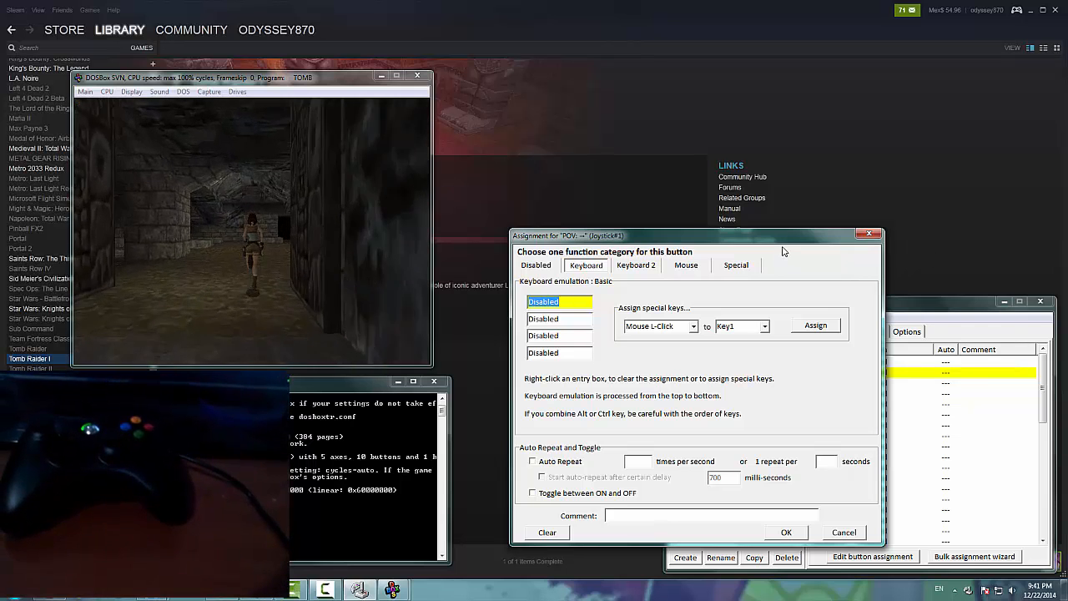
key("Right")
left_click(786, 533)
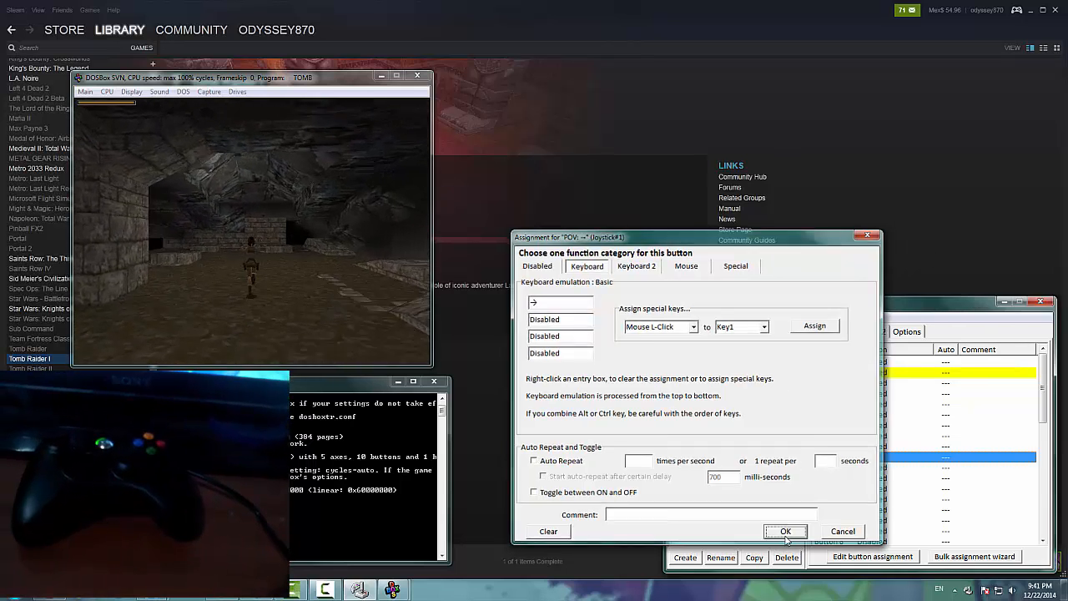
double_click(843, 479)
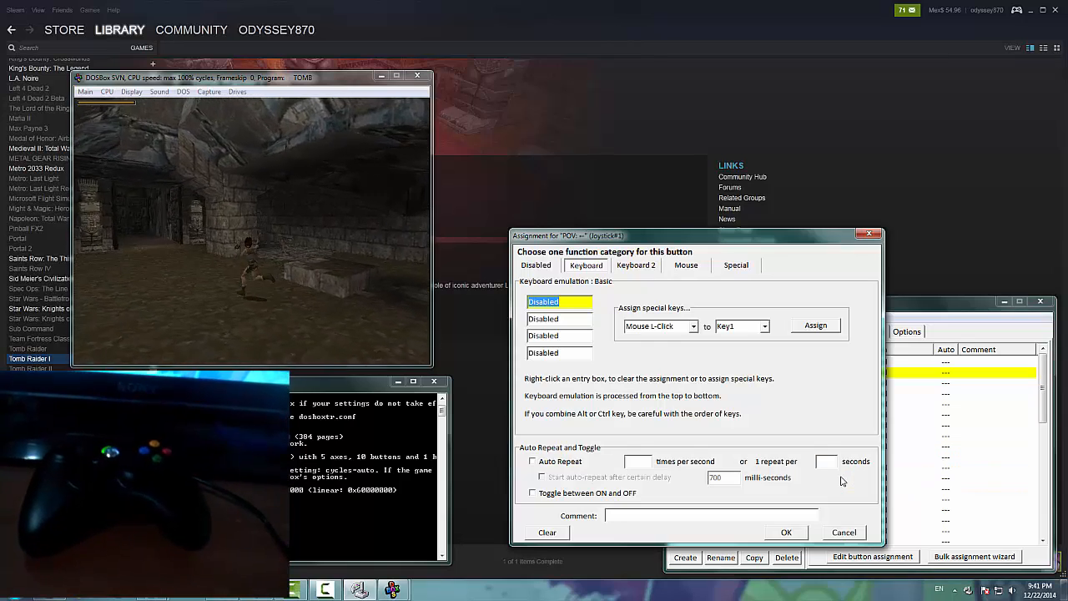
key("Left")
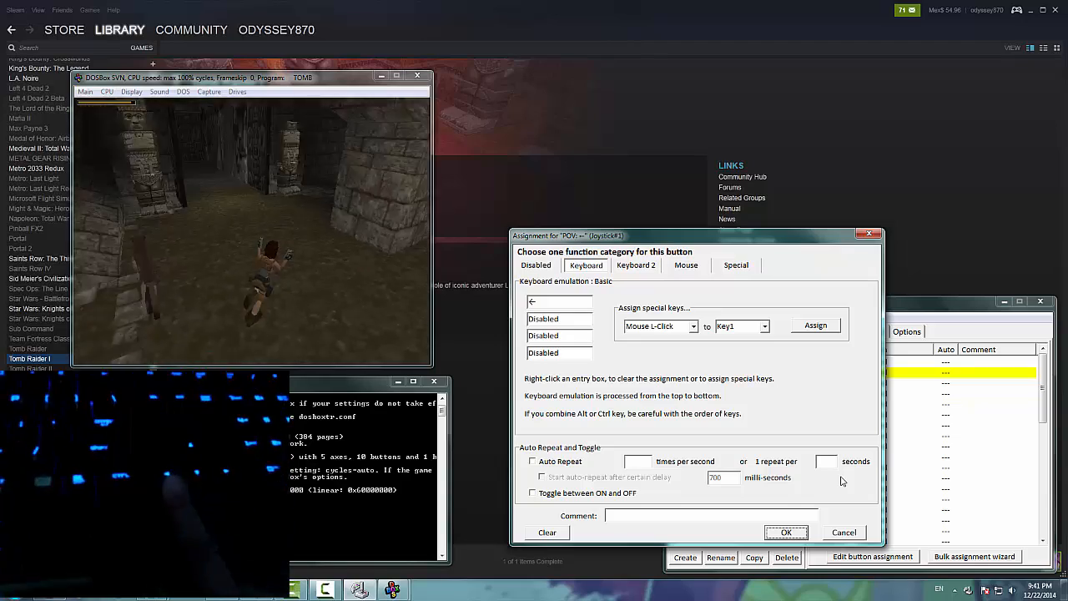
left_click(797, 529)
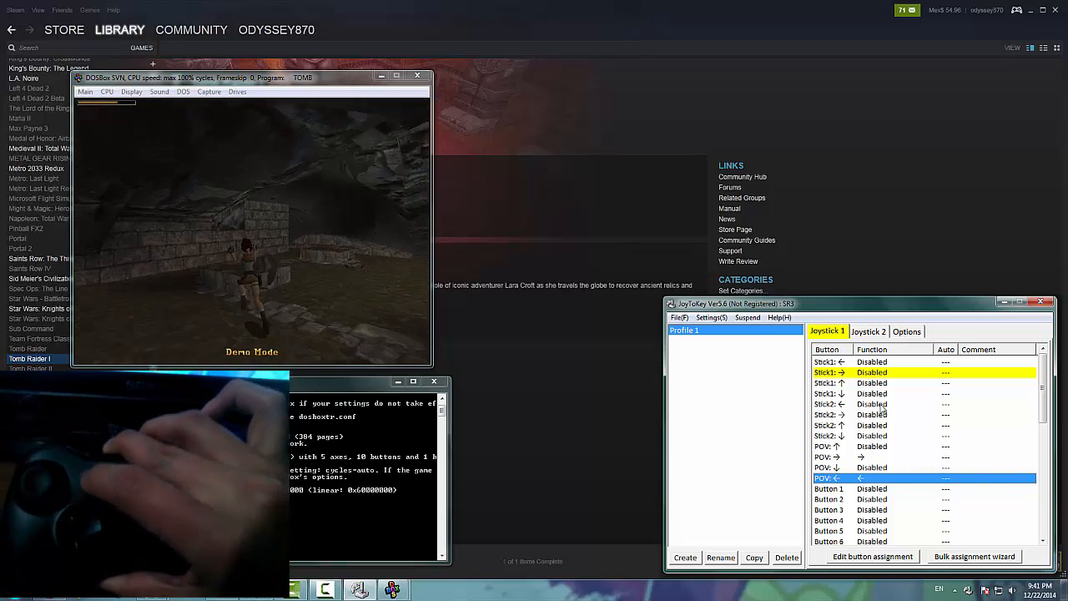
- Assign the Escape key to Button 7 of Joystick 1
scroll(925, 448, "down", 6)
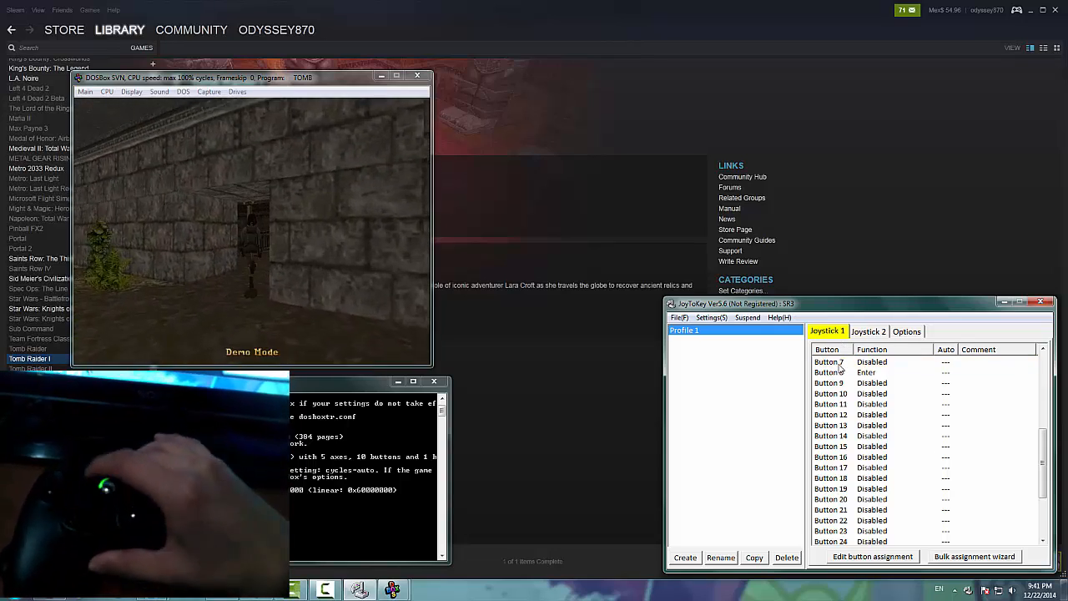
left_click(838, 364)
double_click(837, 364)
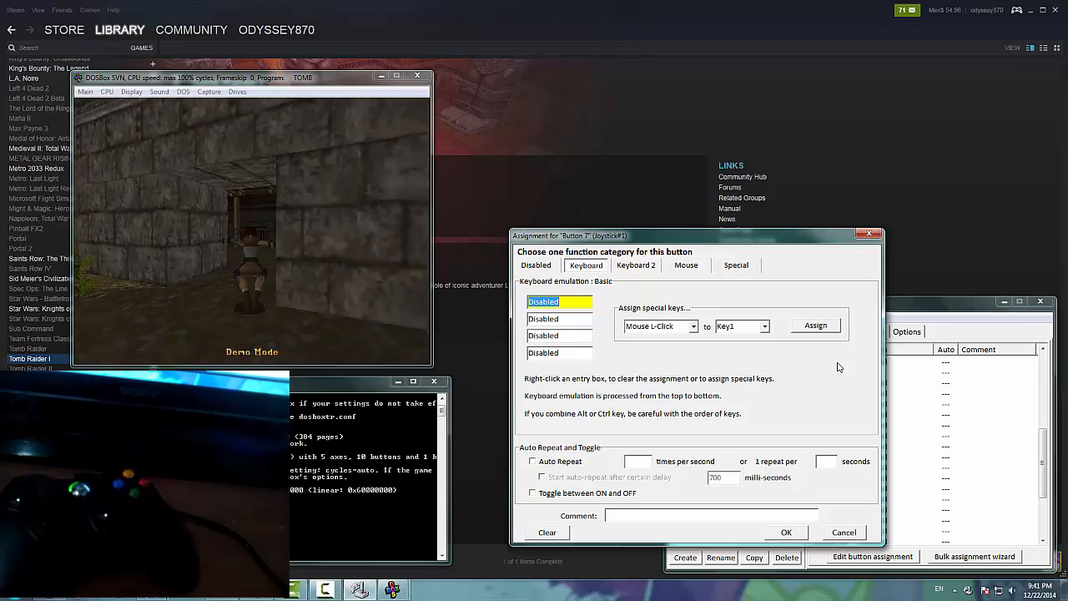
key("Escape")
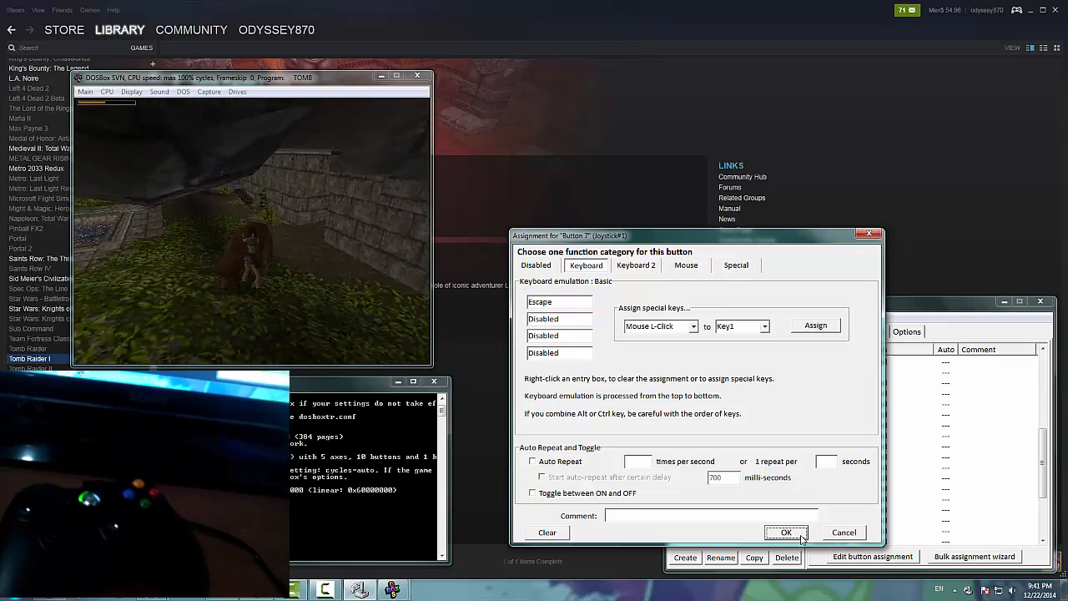
left_click(786, 532)
key("Escape")
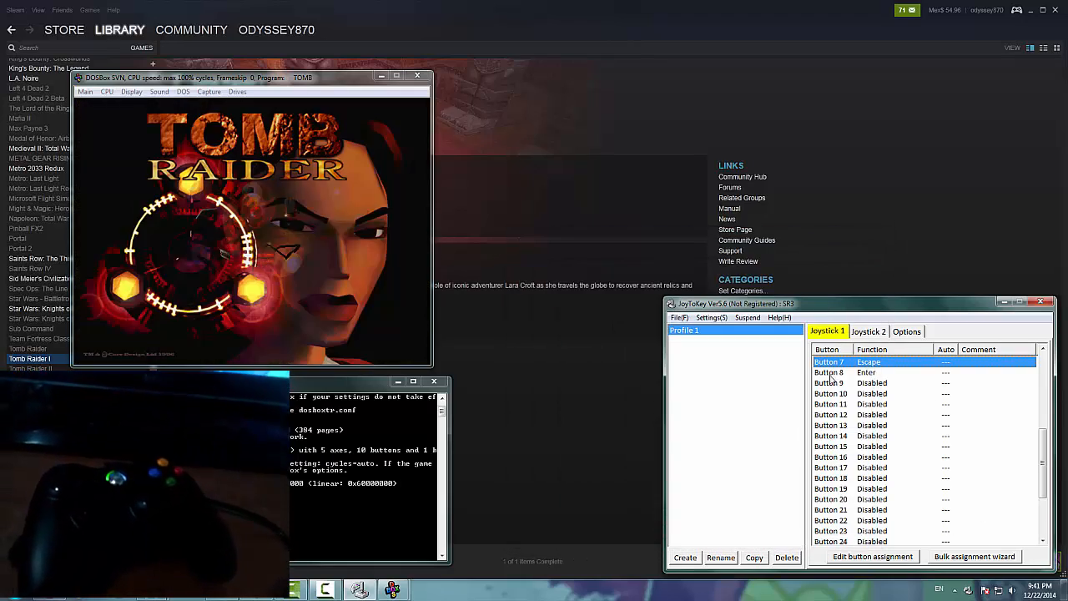
- Switch to the game and browse the title menu forward past Detail Levels to Lara's Home
left_click(322, 269)
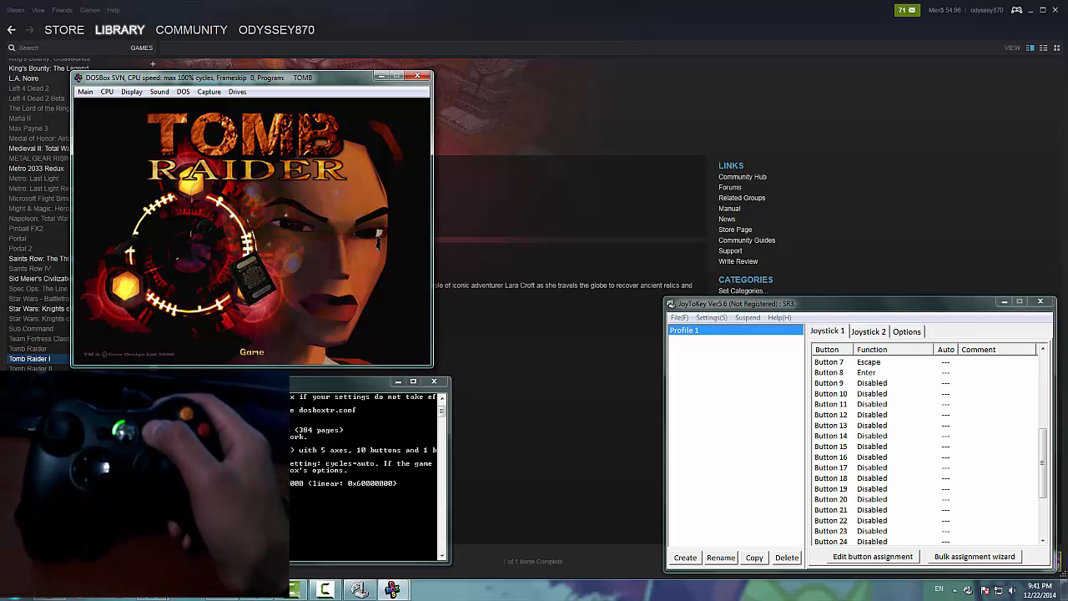
key("Right")
key("Right")
key("Right")
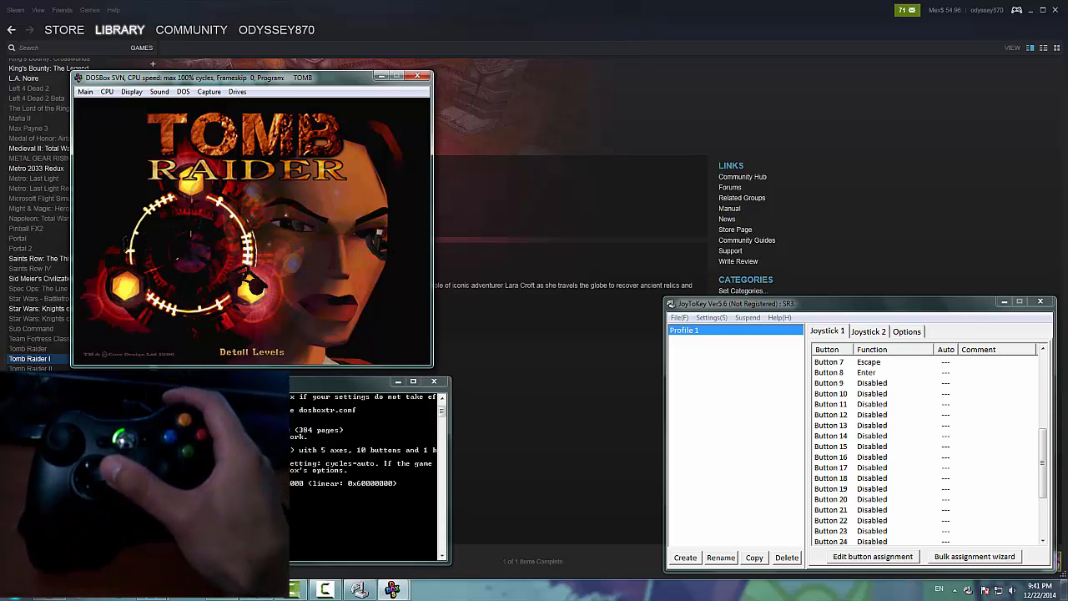
key("Right")
key("Right")
key("Right")
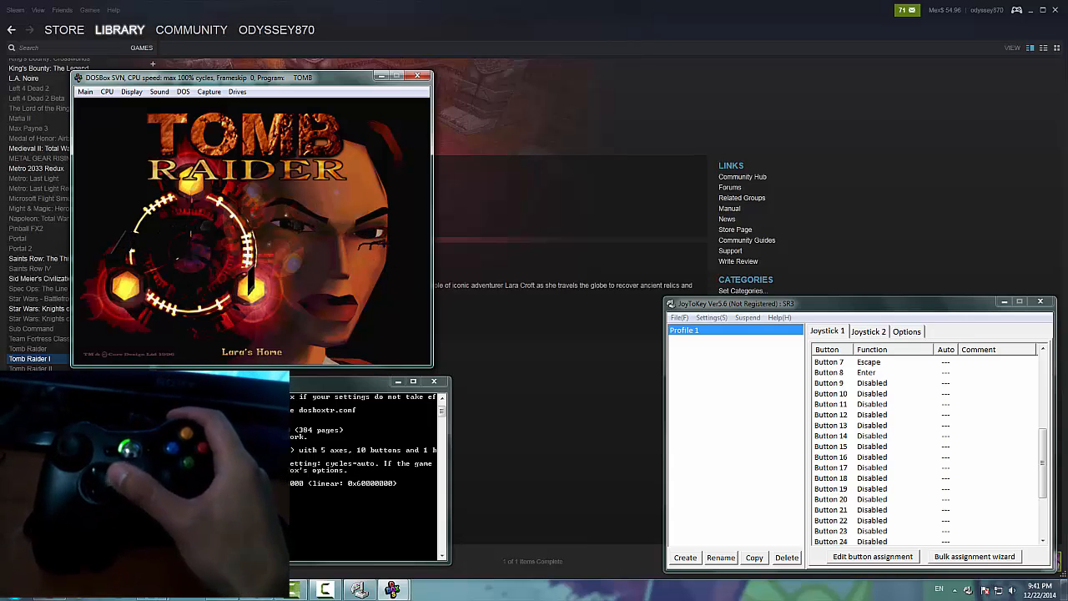
- Go back to the Game entry, open and leave its New Game page, and return to Lara's Home
key("Left")
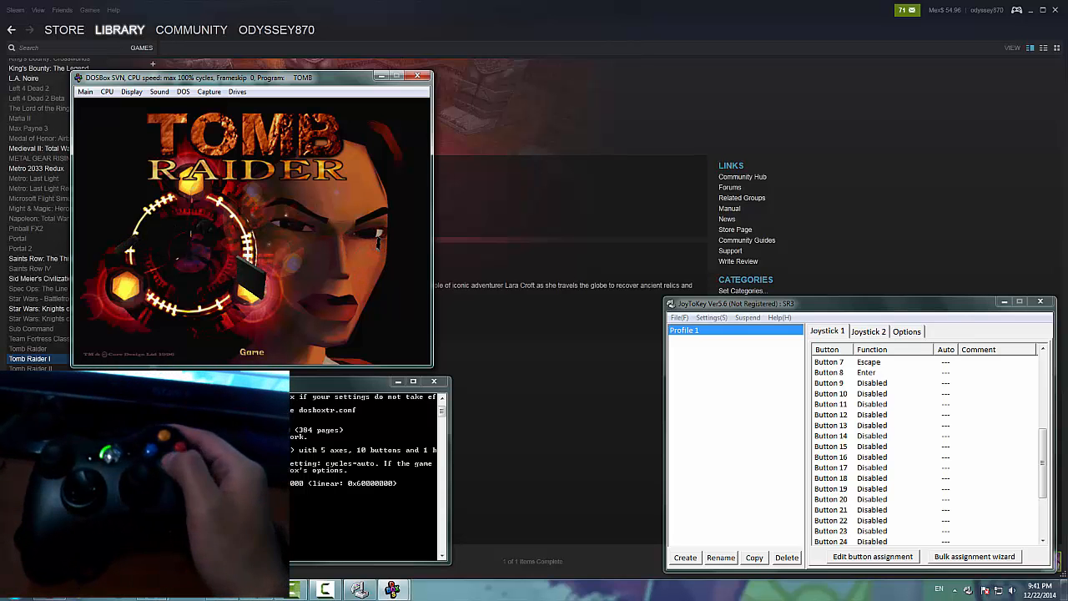
key("Return")
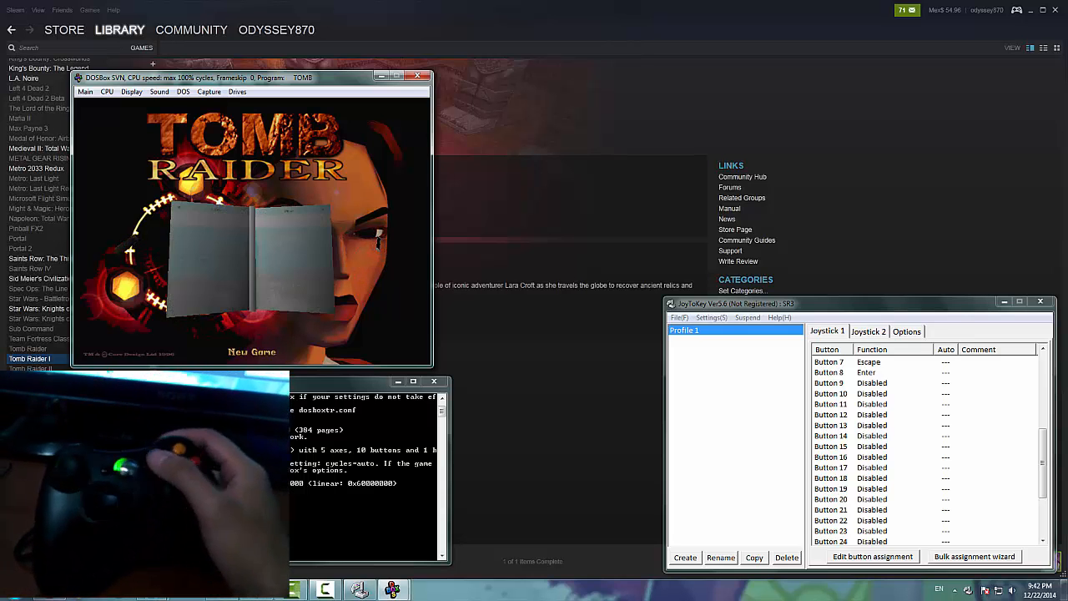
key("Escape")
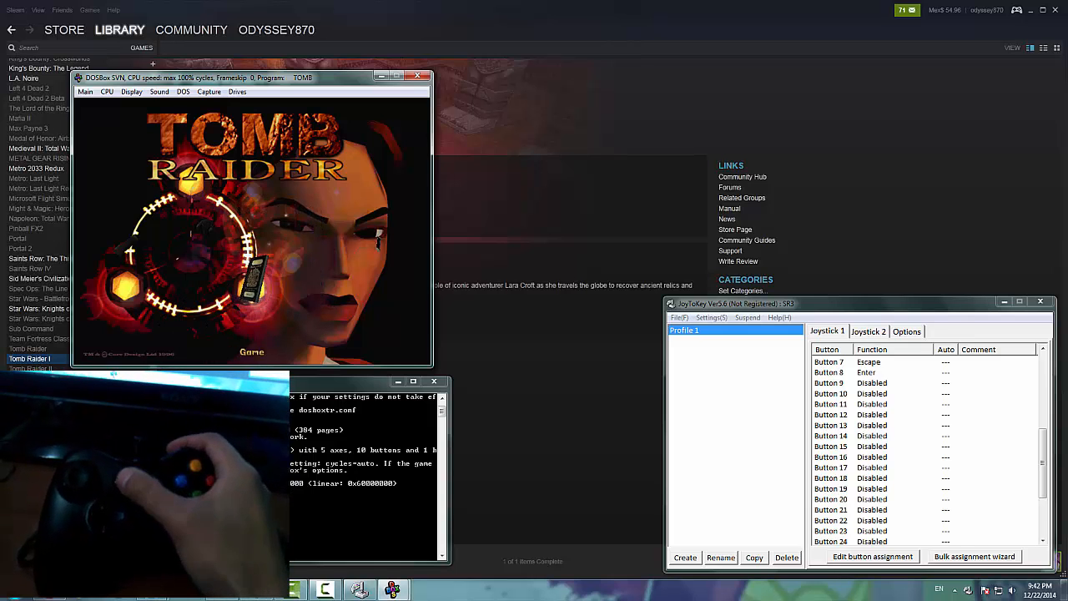
key("Right")
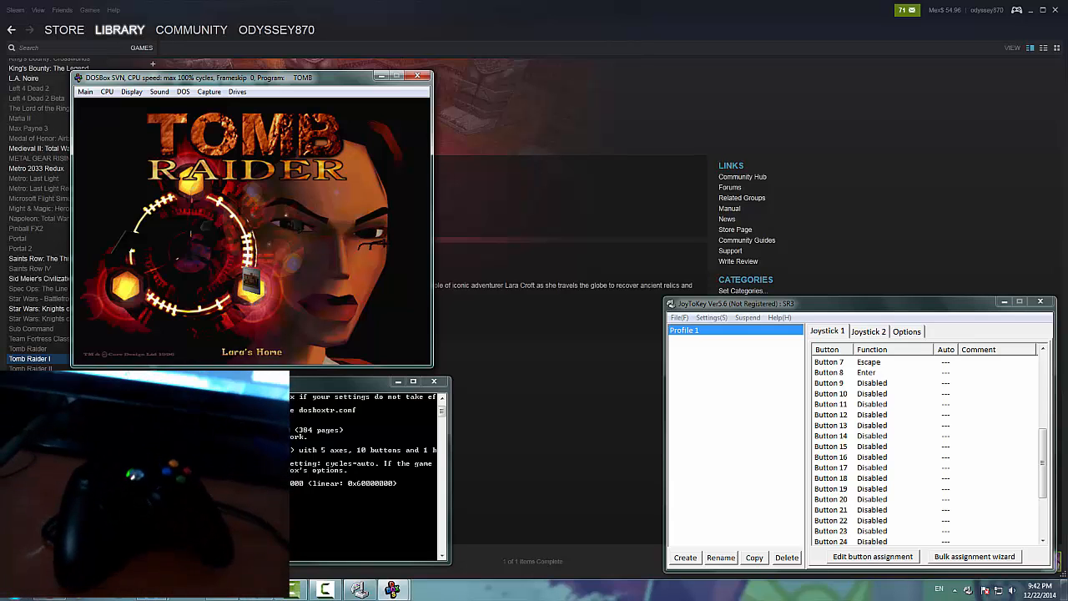
- Switch to JoyToKey, close its main window to the notification area, and reopen it from there
key("alt+Tab")
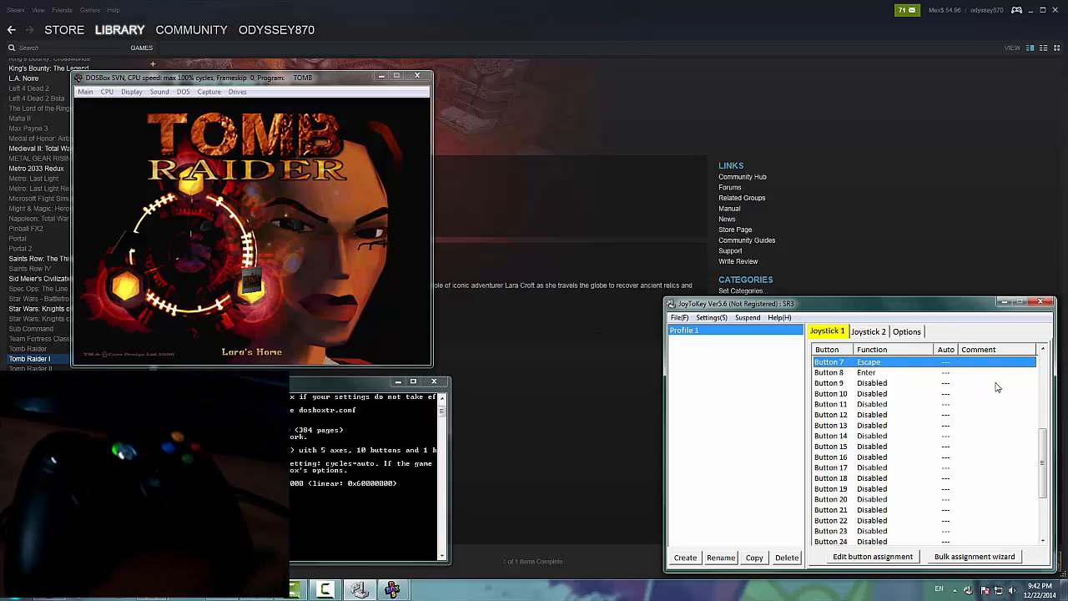
left_click(1043, 303)
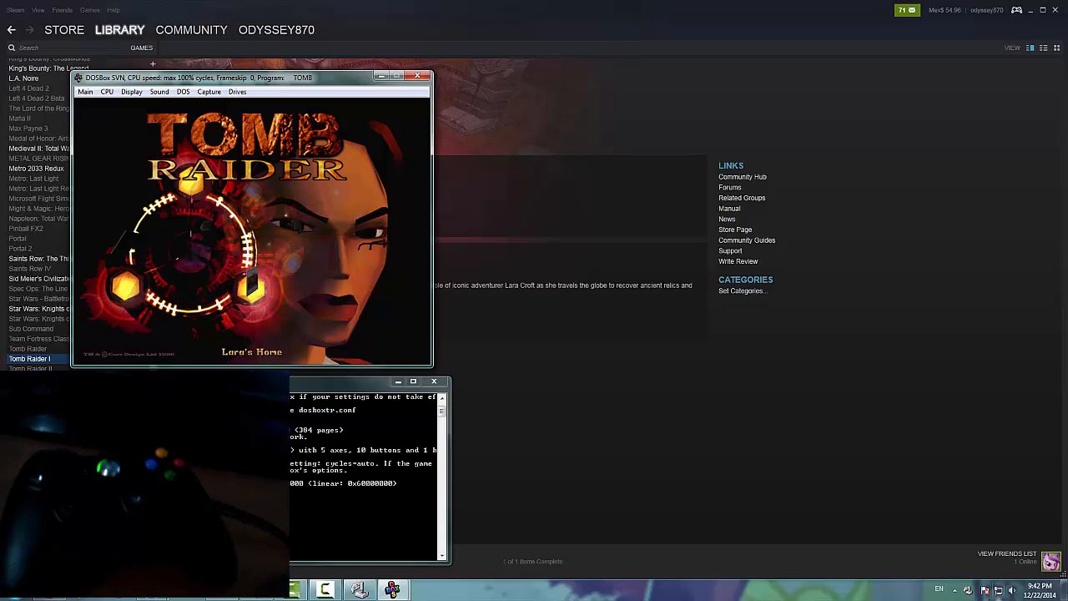
right_click(968, 591)
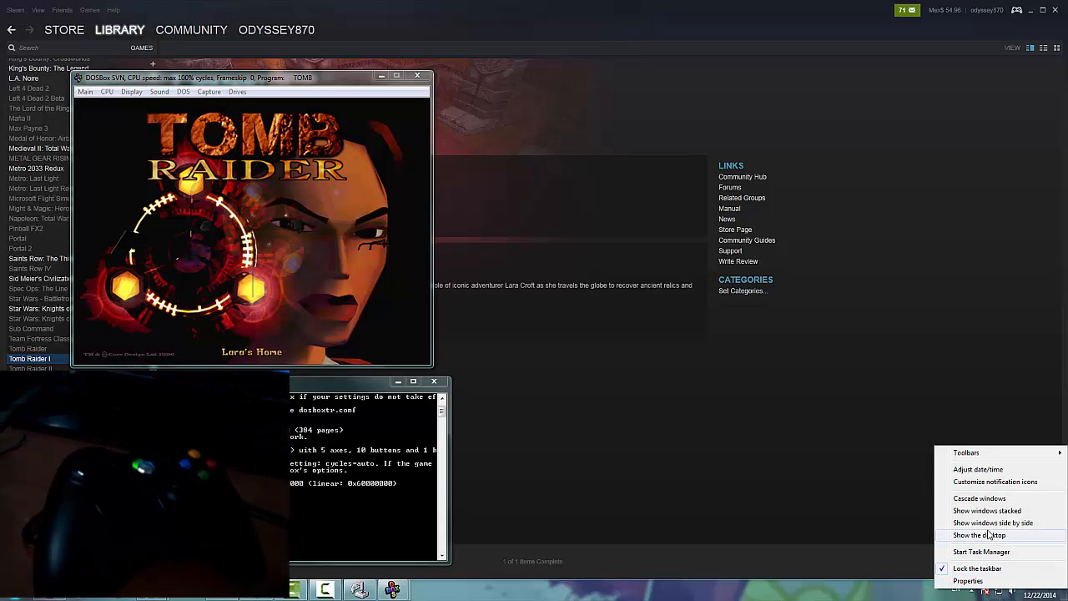
left_click(930, 593)
left_click(971, 590)
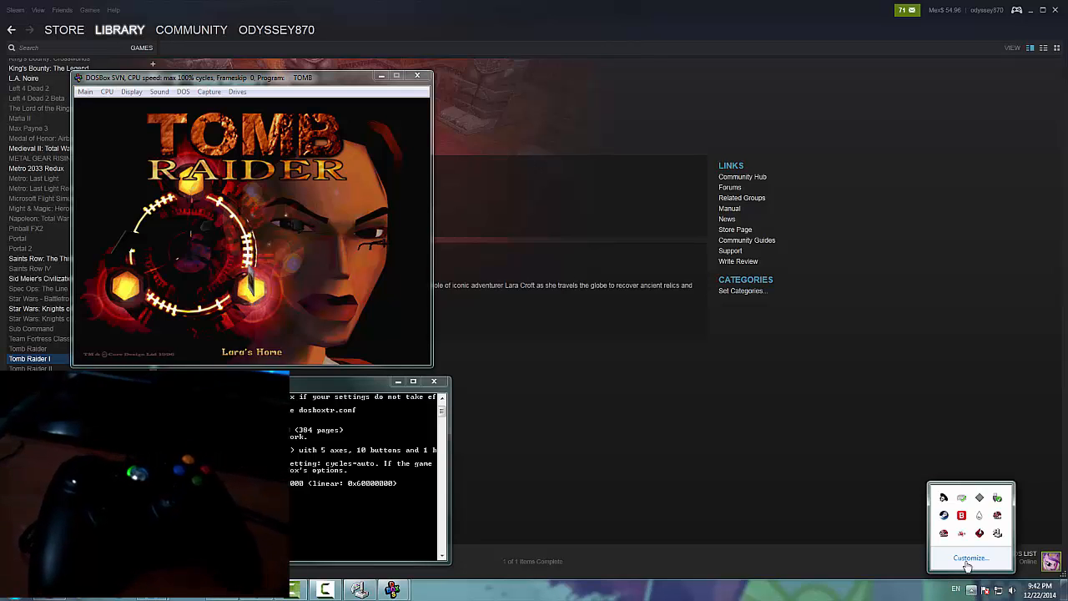
right_click(944, 533)
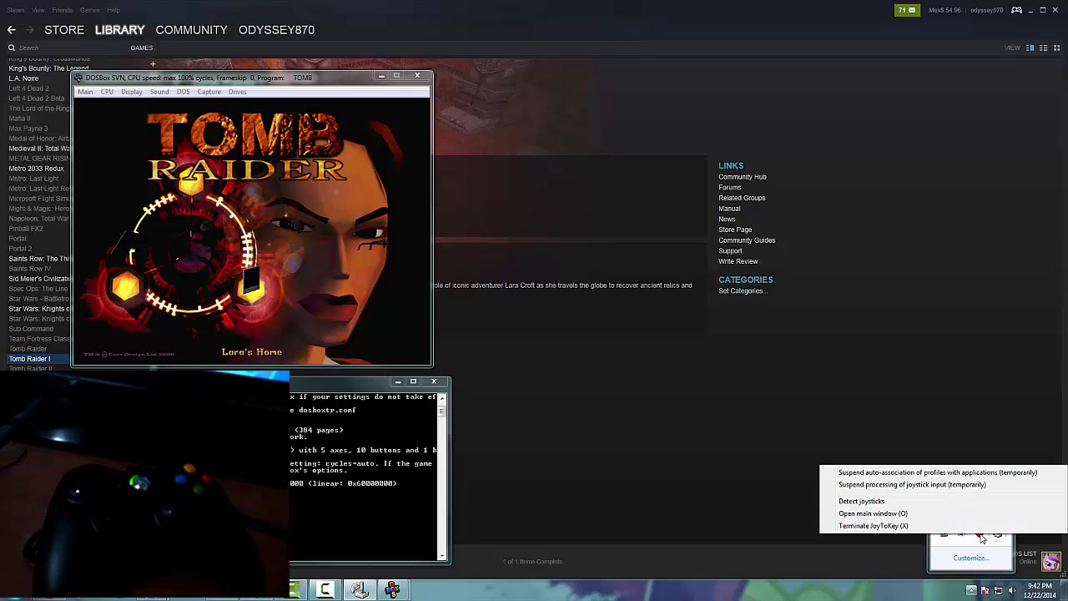
left_click(884, 526)
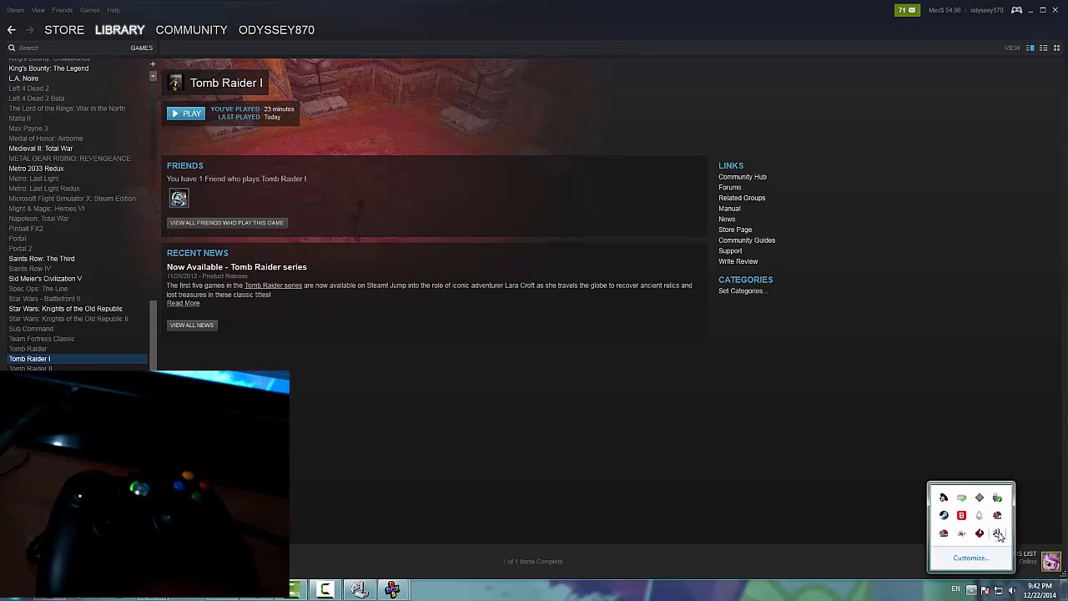
double_click(999, 535)
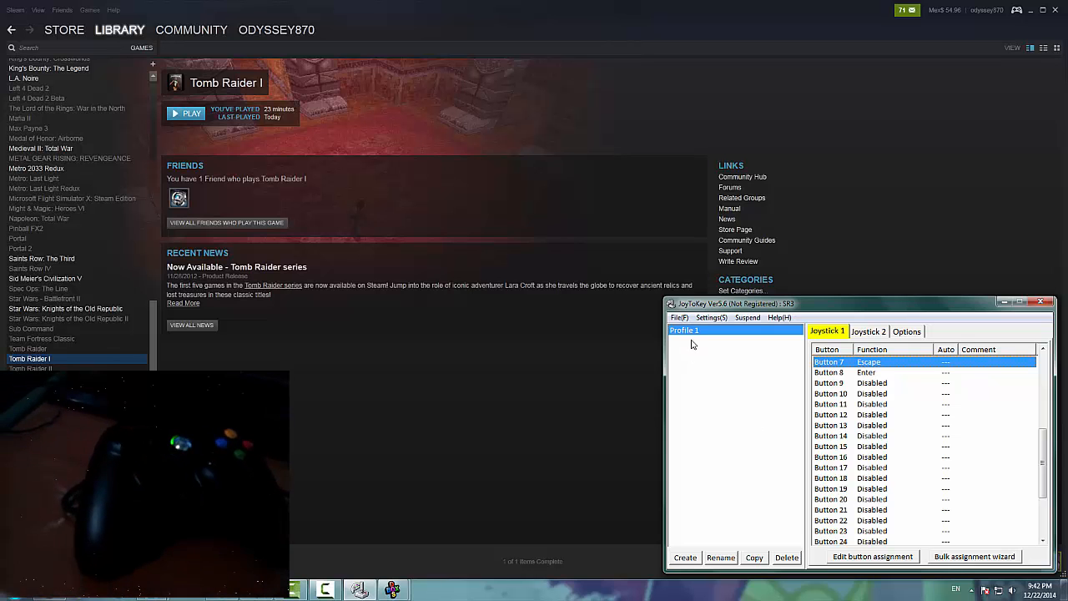
- Rename Profile 1 as Tomb Raider and switch back to the game window
left_click(721, 557)
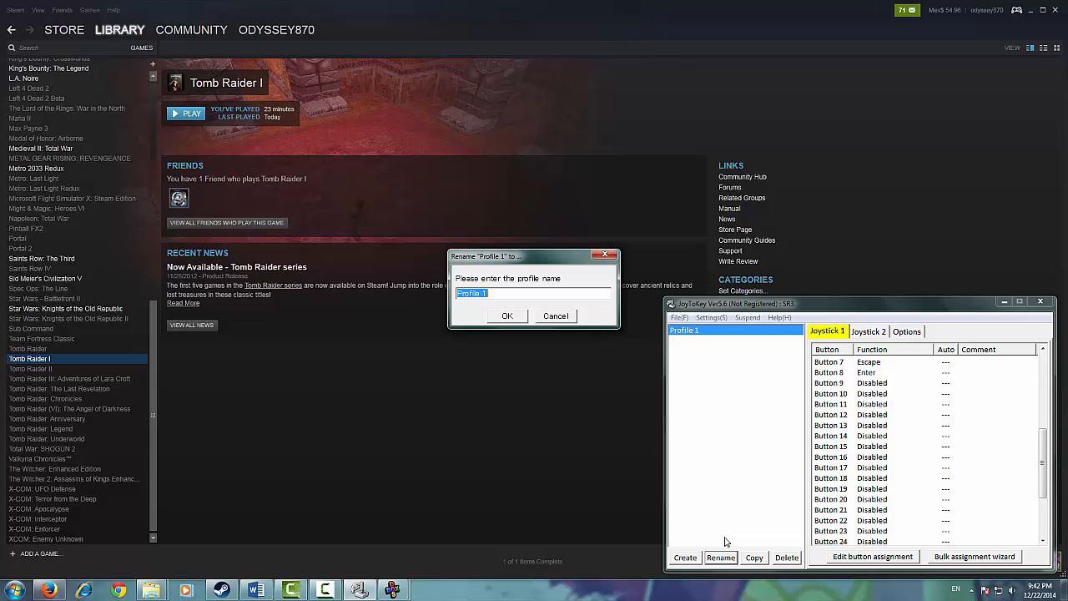
type("Tomb Raider")
key("Return")
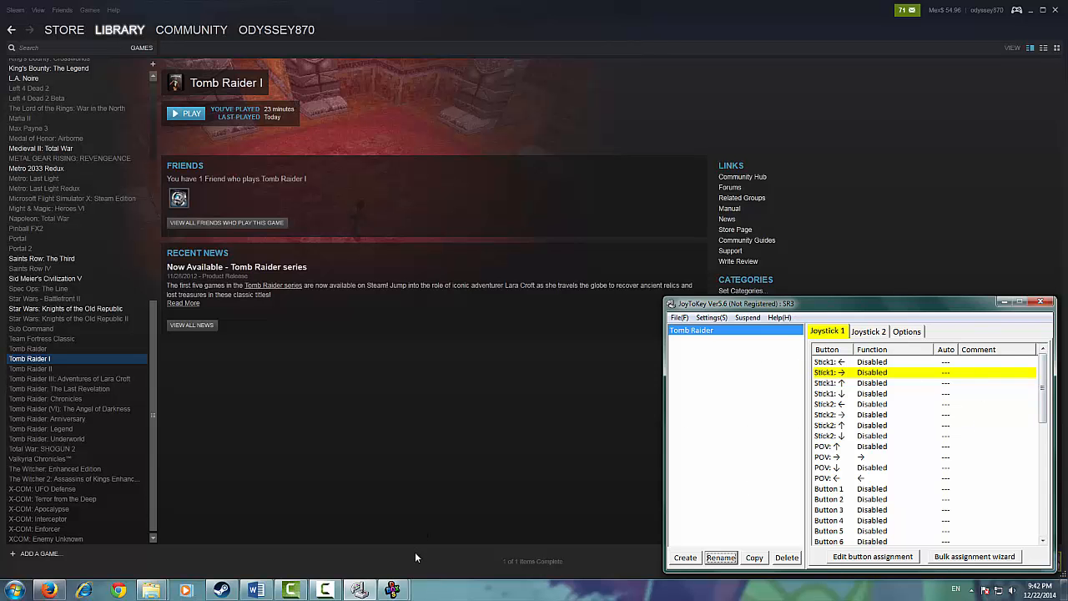
mouse_move(392, 590)
left_click(442, 513)
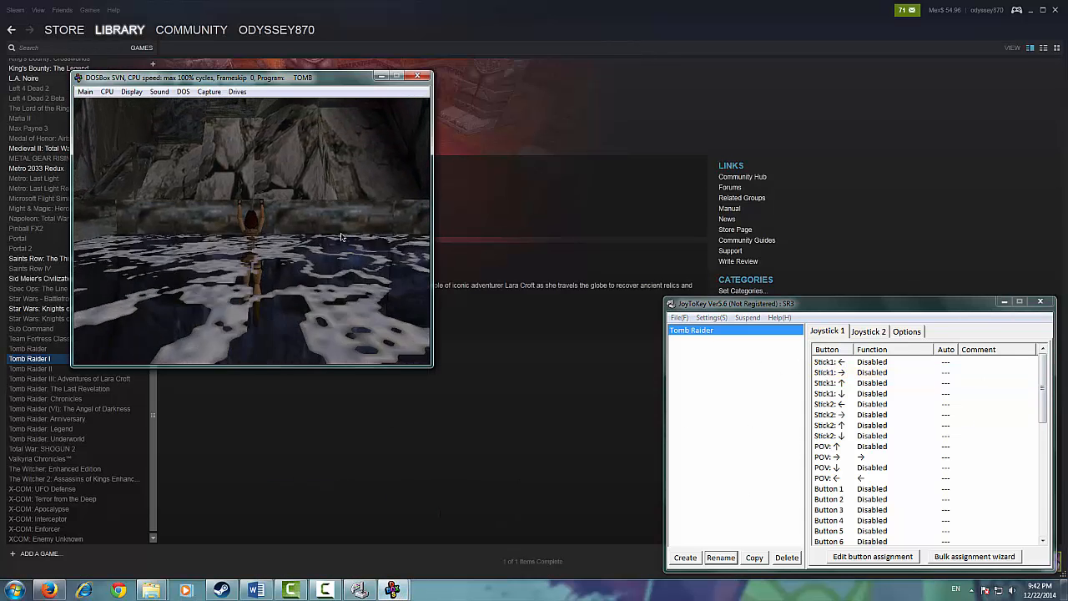
- Close the DOSBox game window and open the POV right assignment of the Tomb Raider profile
left_click(417, 76)
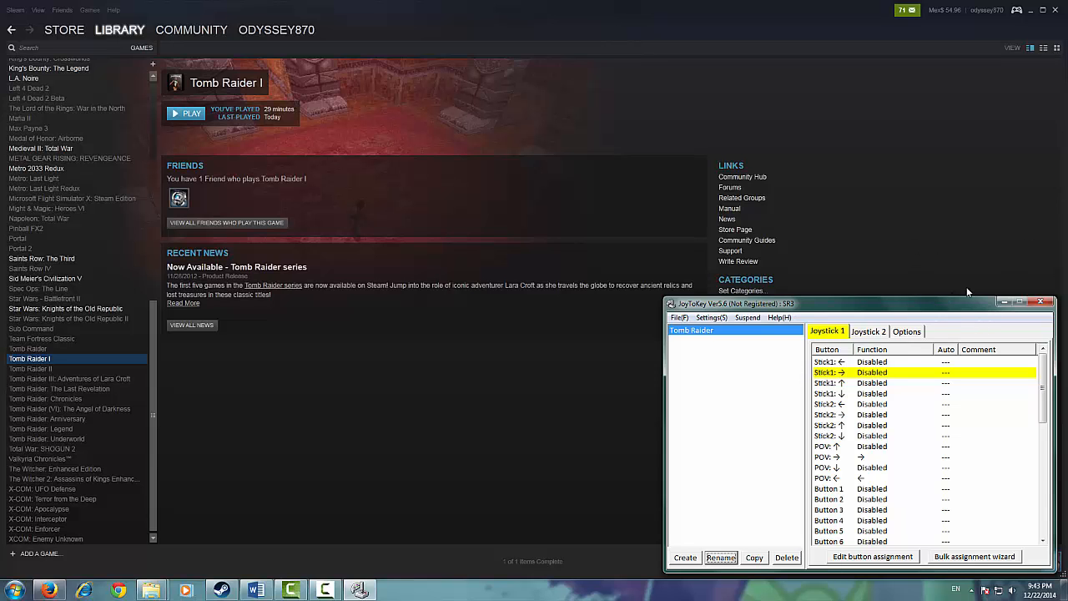
left_click(869, 500)
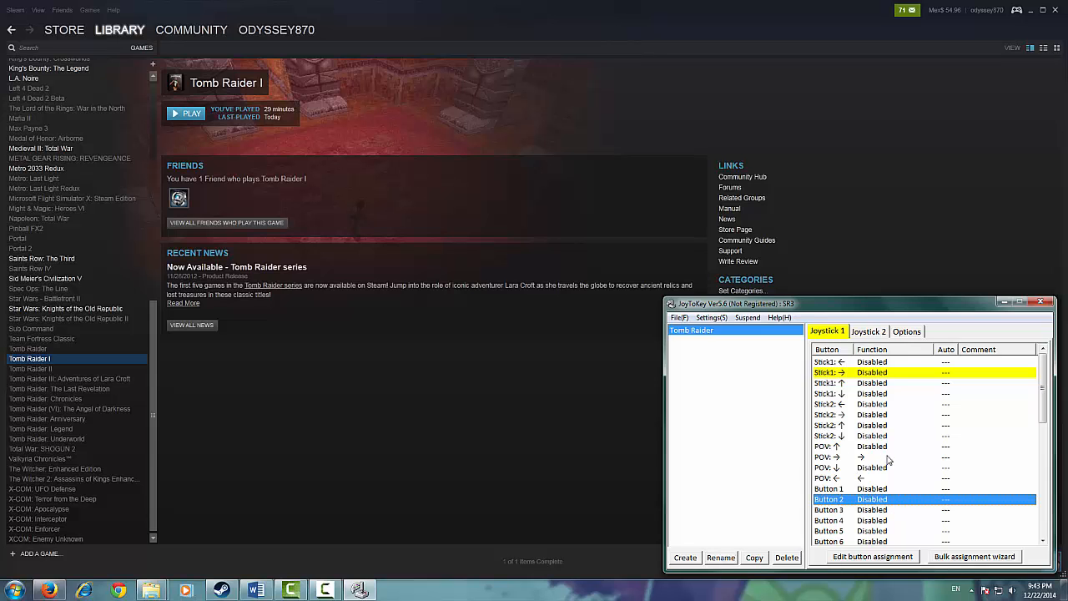
double_click(830, 457)
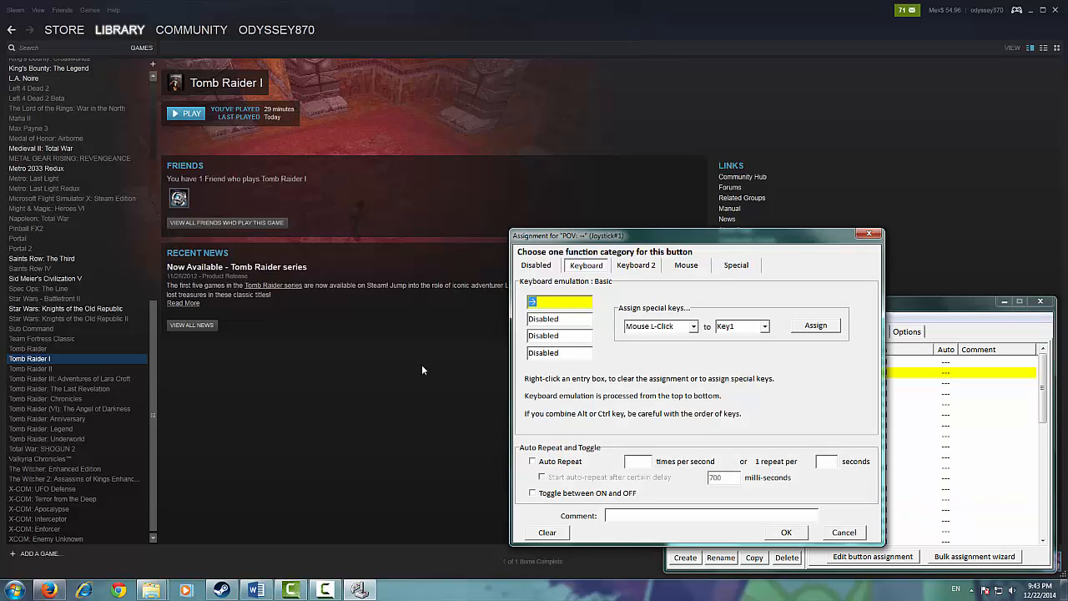
- Try mouse emulation for POV right with cursor movement 1 horizontally and 8 vertically, and wheel rotation 3
left_click(689, 267)
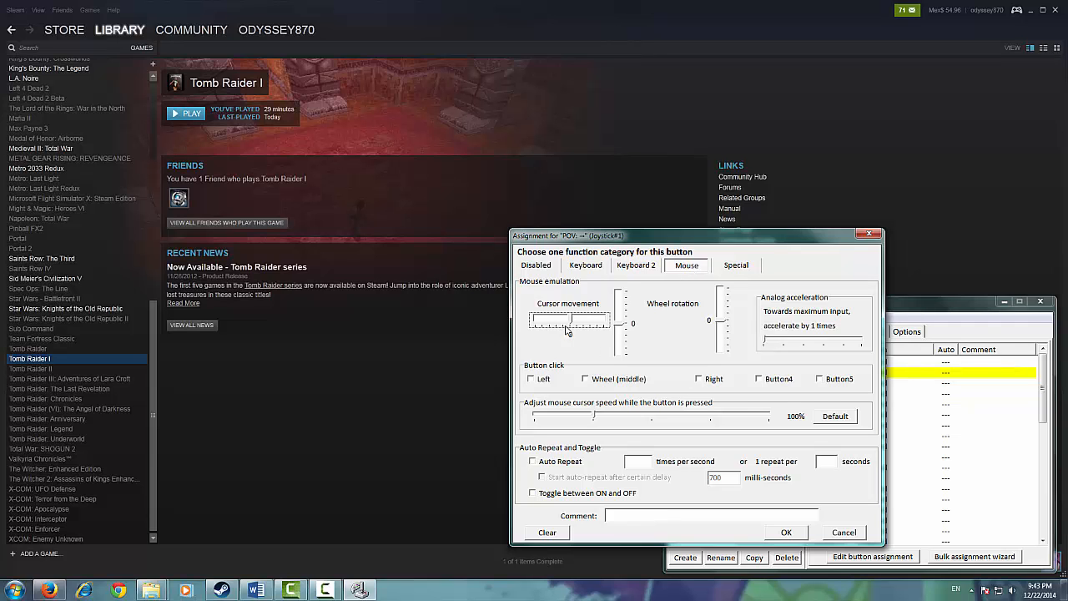
left_click_drag(570, 319, 557, 323)
left_click_drag(558, 320, 573, 322)
mouse_move(722, 321)
left_mouse_down()
mouse_move(722, 302)
mouse_move(722, 321)
left_mouse_up()
mouse_move(621, 326)
left_mouse_down()
mouse_move(620, 311)
mouse_move(620, 338)
mouse_move(622, 324)
left_mouse_up()
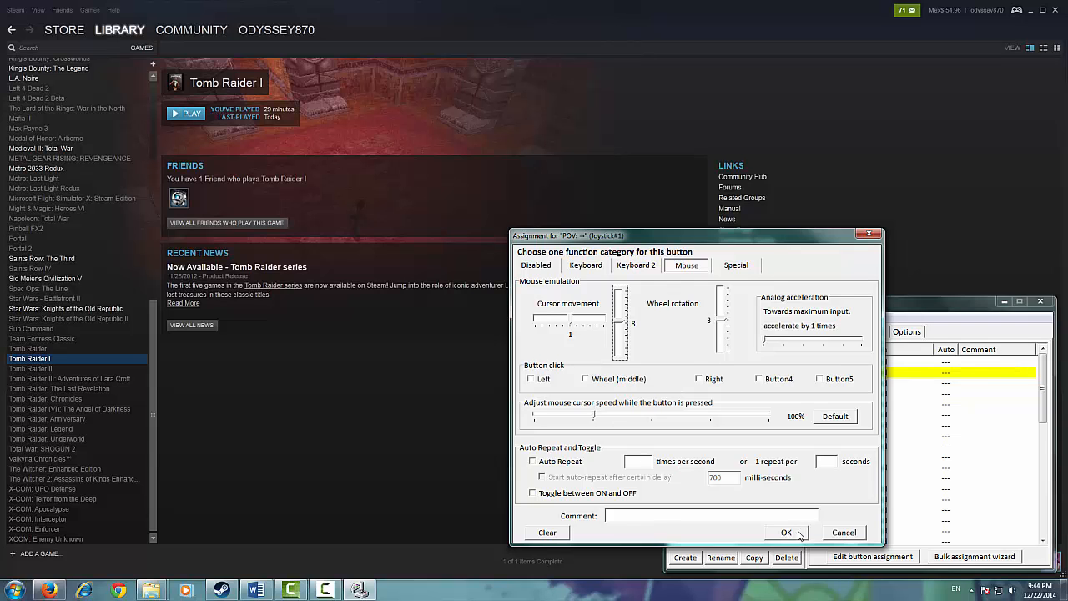
- Review the Special, Disabled, Keyboard and Keyboard 2 function categories for POV right, and cancel the assignment
left_click(735, 266)
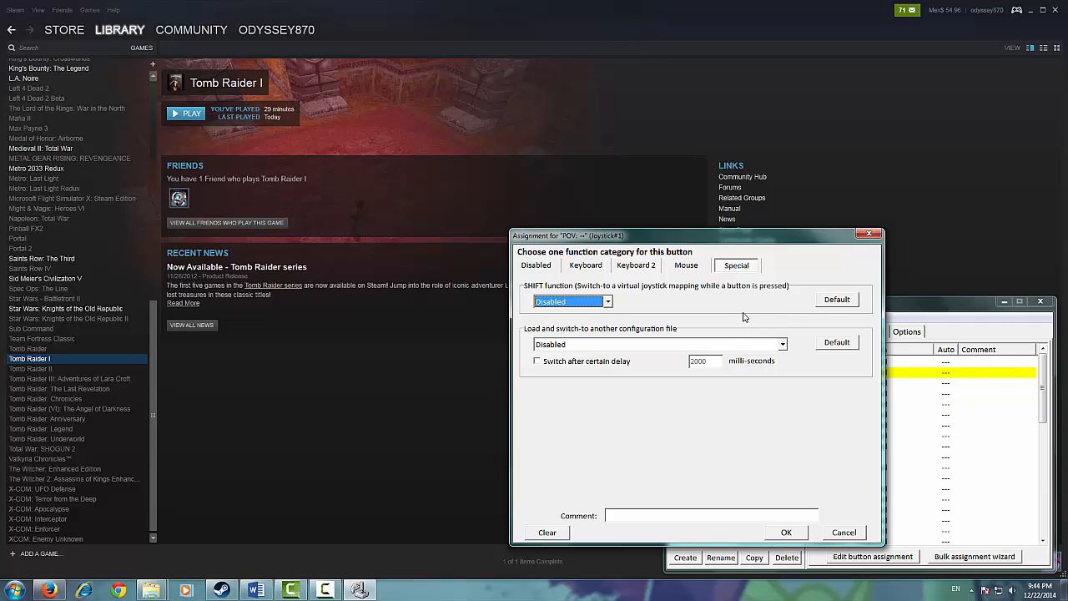
left_click(543, 271)
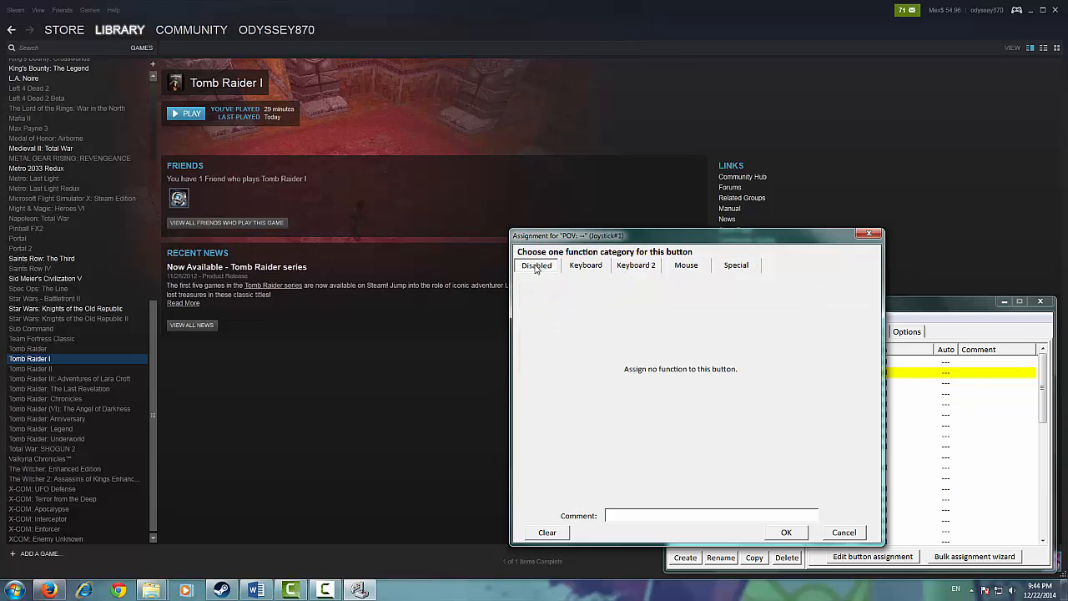
left_click(591, 271)
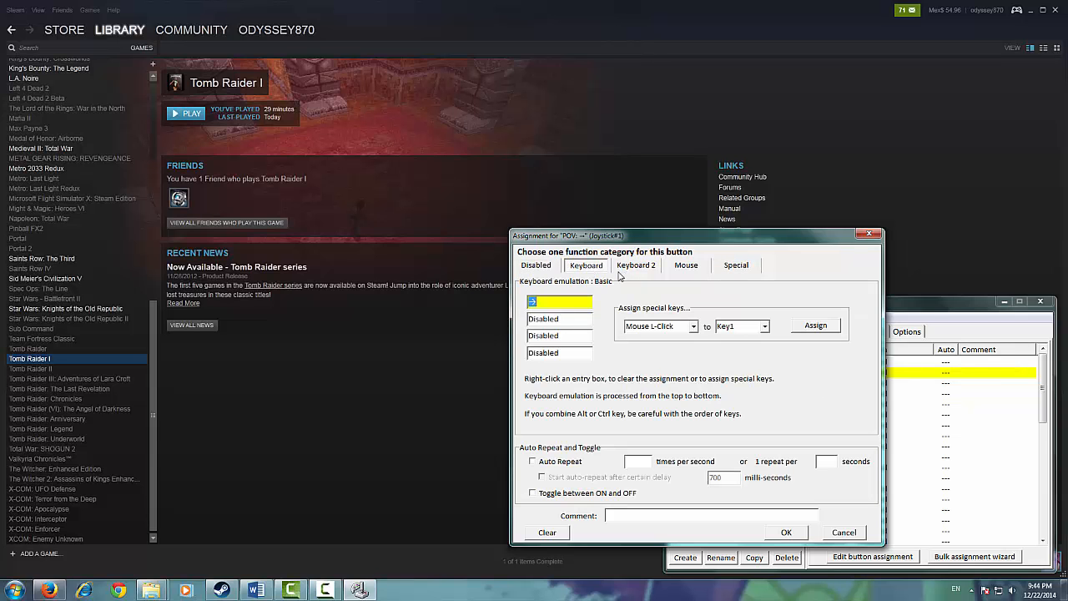
left_click(535, 269)
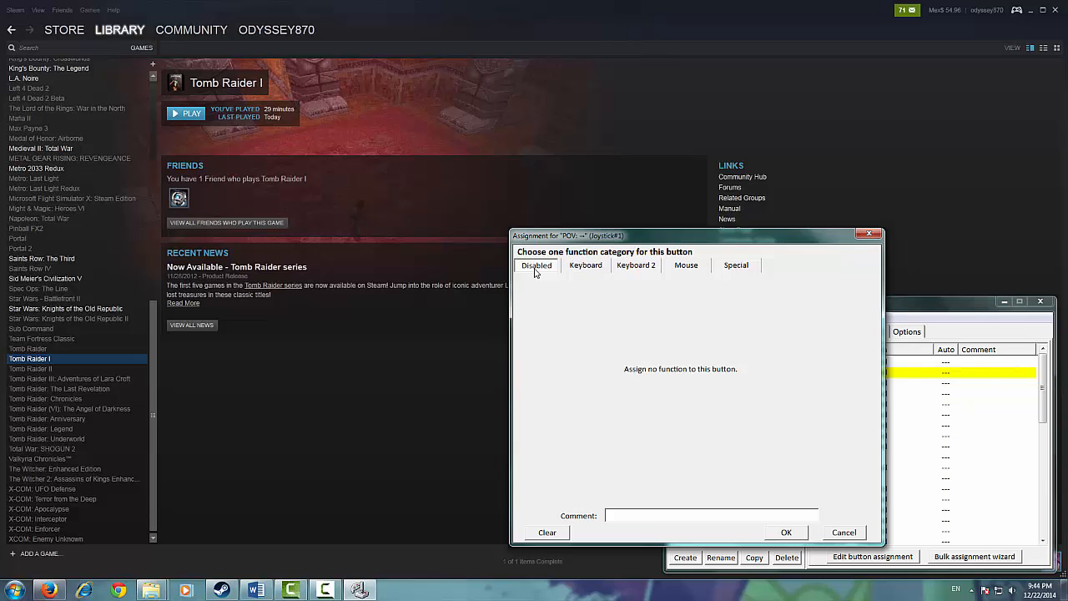
left_click(590, 269)
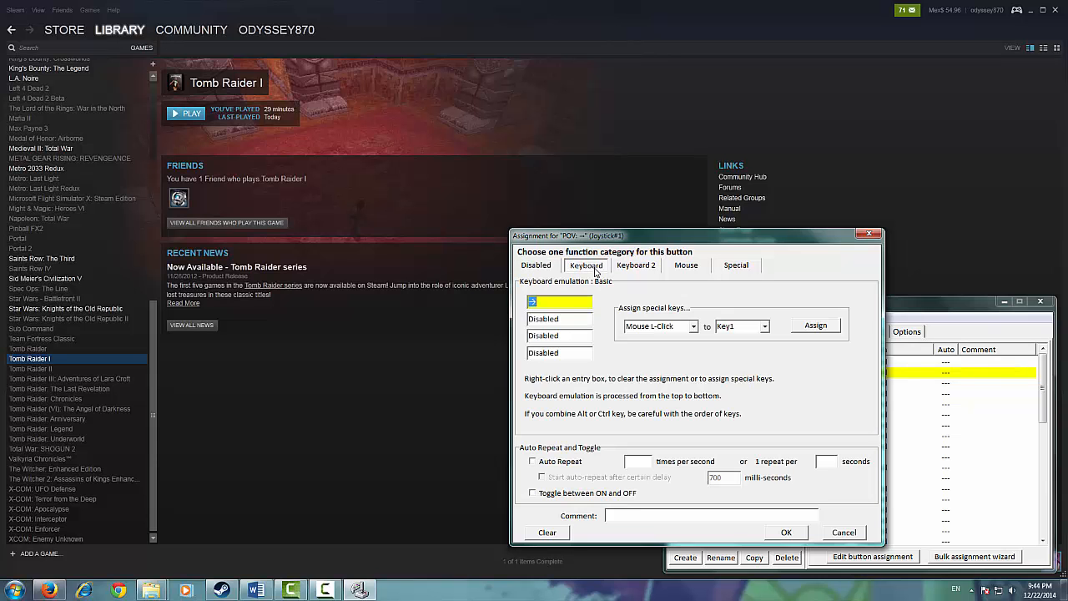
left_click(639, 267)
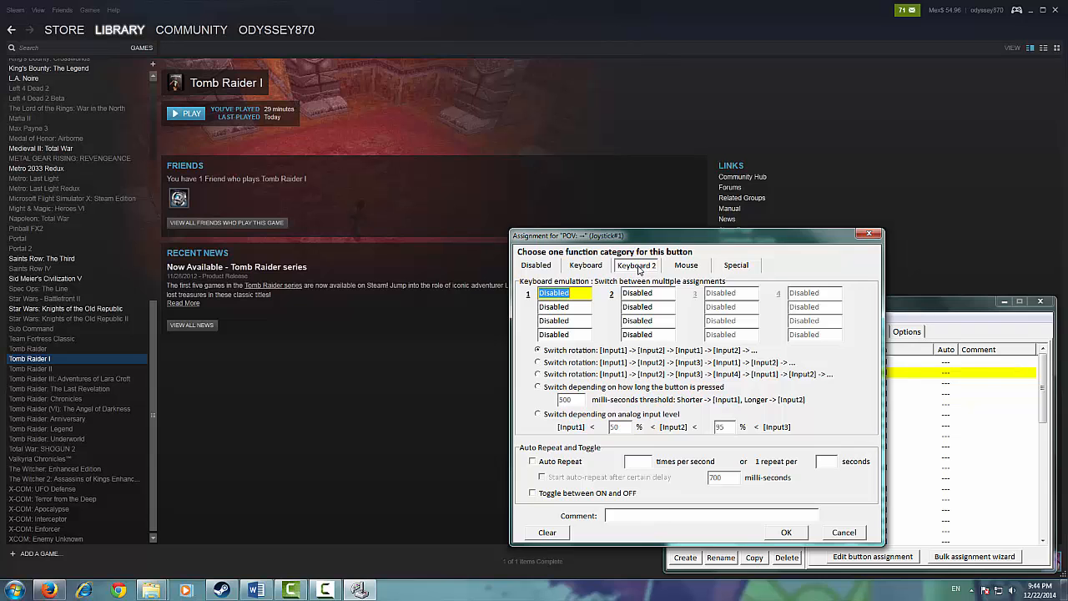
left_click(600, 269)
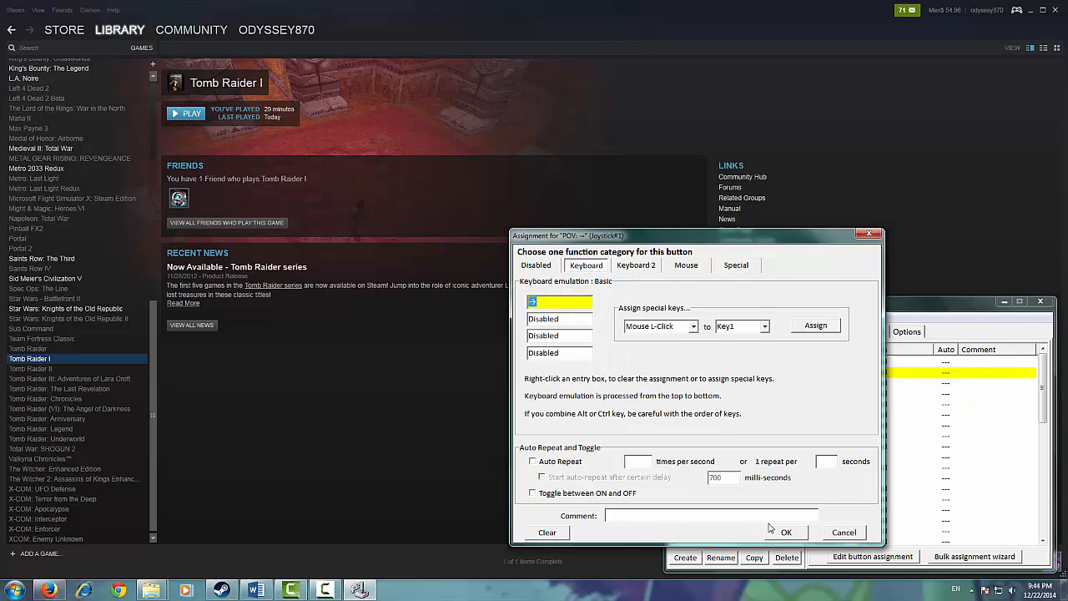
left_click(843, 534)
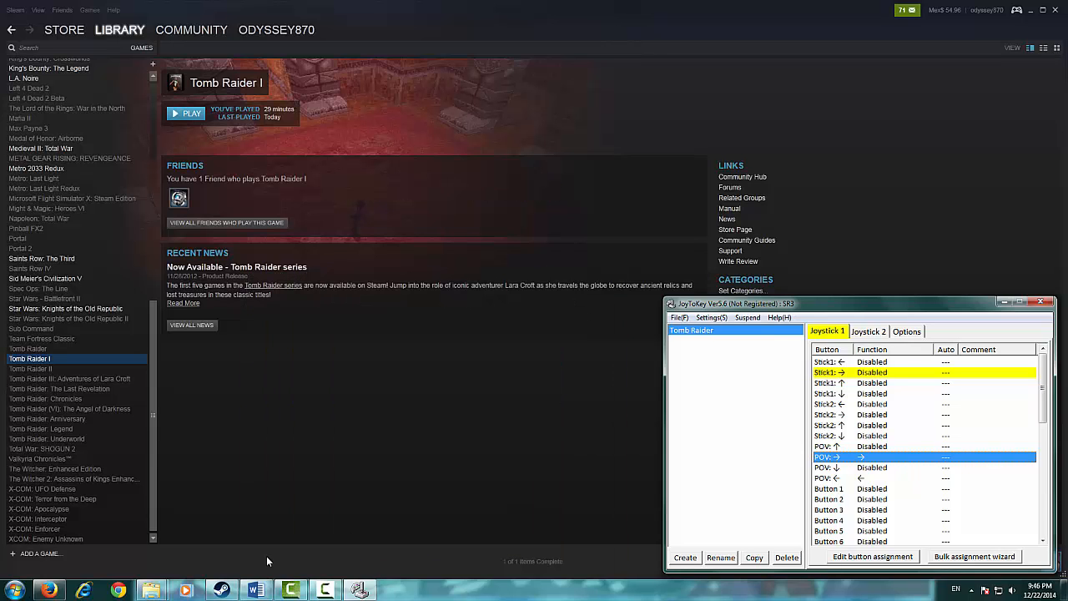
- Switch to the JoyToKey 5.6 folder in File Explorer, and view Readme.txt before closing it
left_click(151, 590)
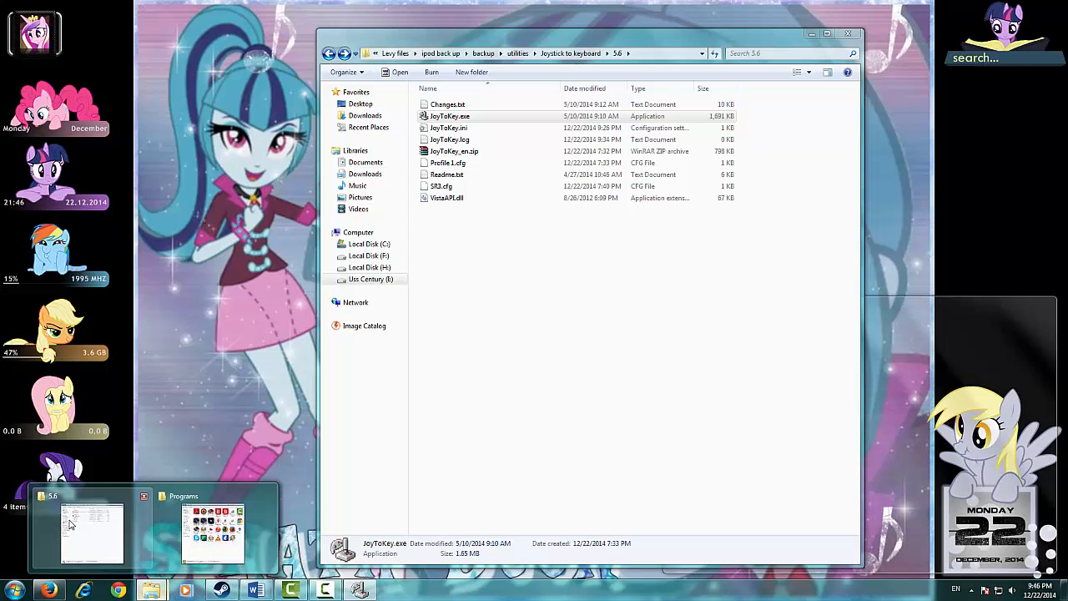
left_click(71, 524)
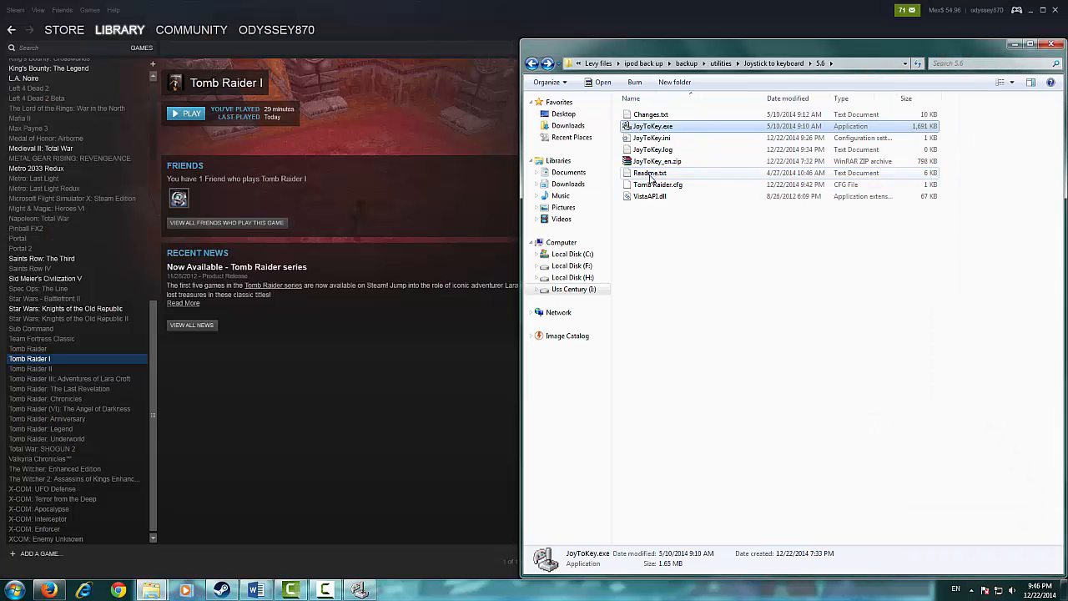
double_click(650, 173)
left_click_drag(404, 392, 354, 395)
left_click(373, 390)
left_click(651, 363)
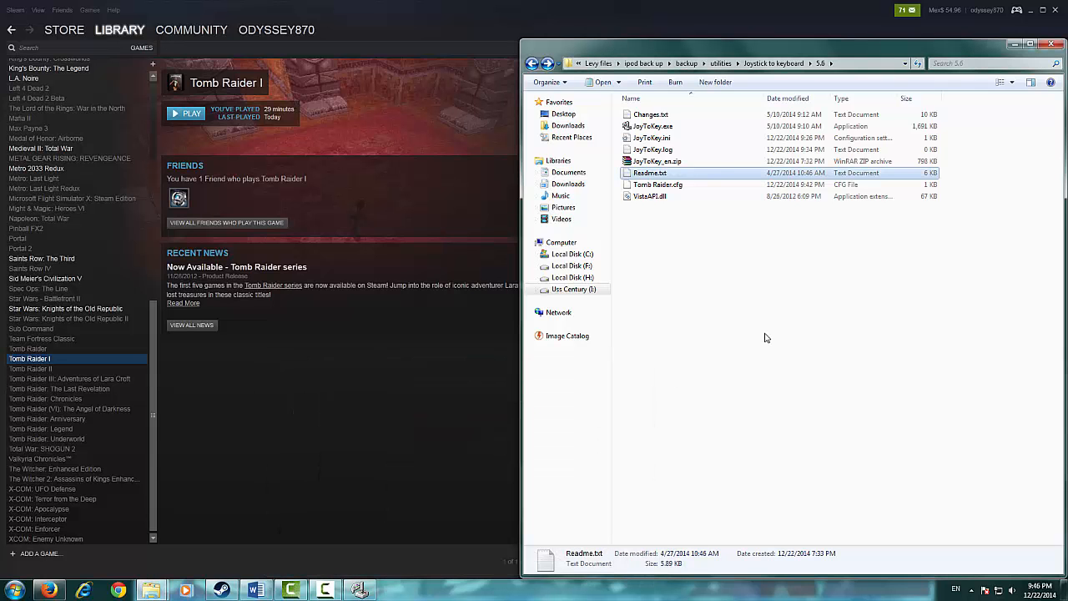